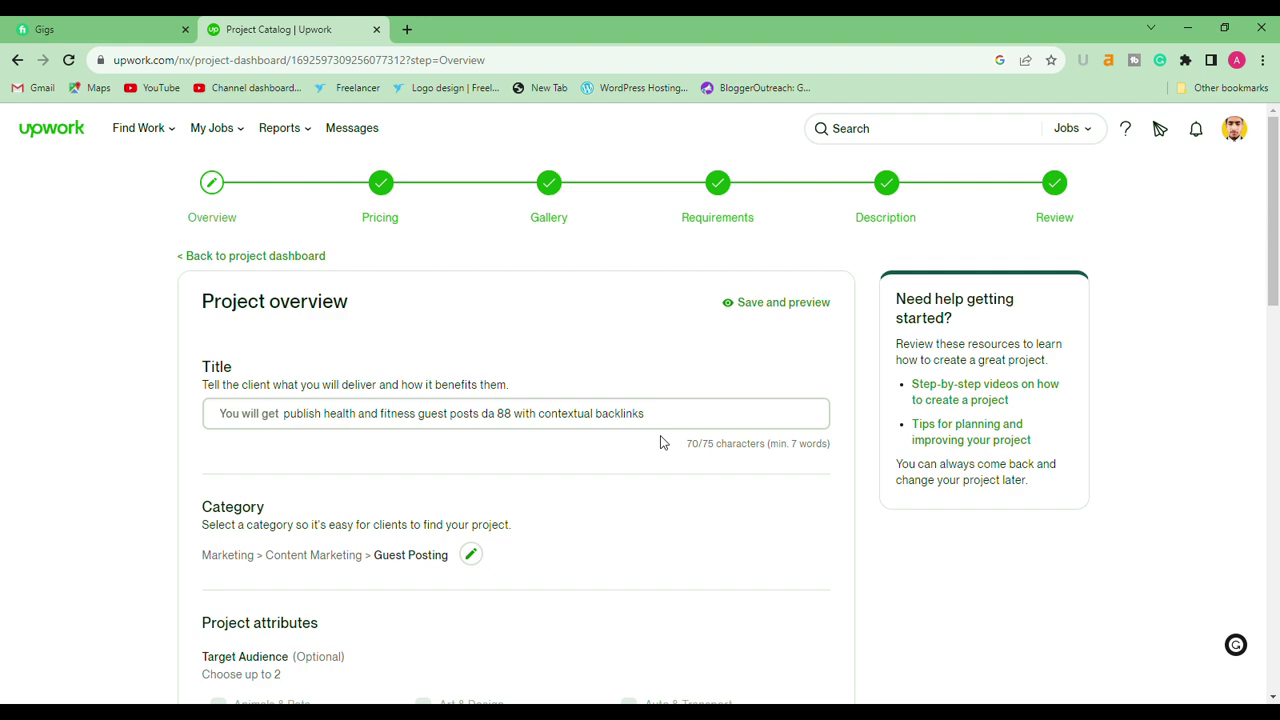
# Step: Examine the project overview's title, category, target audience, platform type and language settings
pyautogui.scroll(-1, 655, 440)
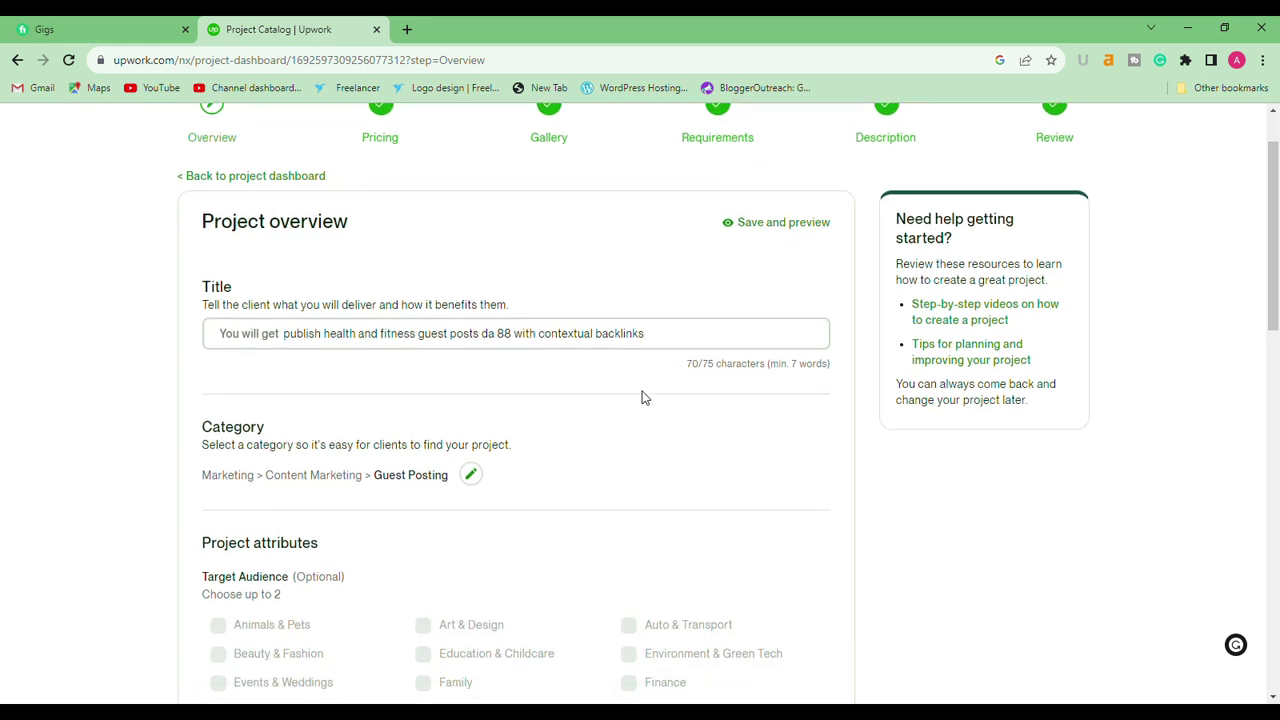
pyautogui.click(657, 345)
pyautogui.scroll(-1, 630, 455)
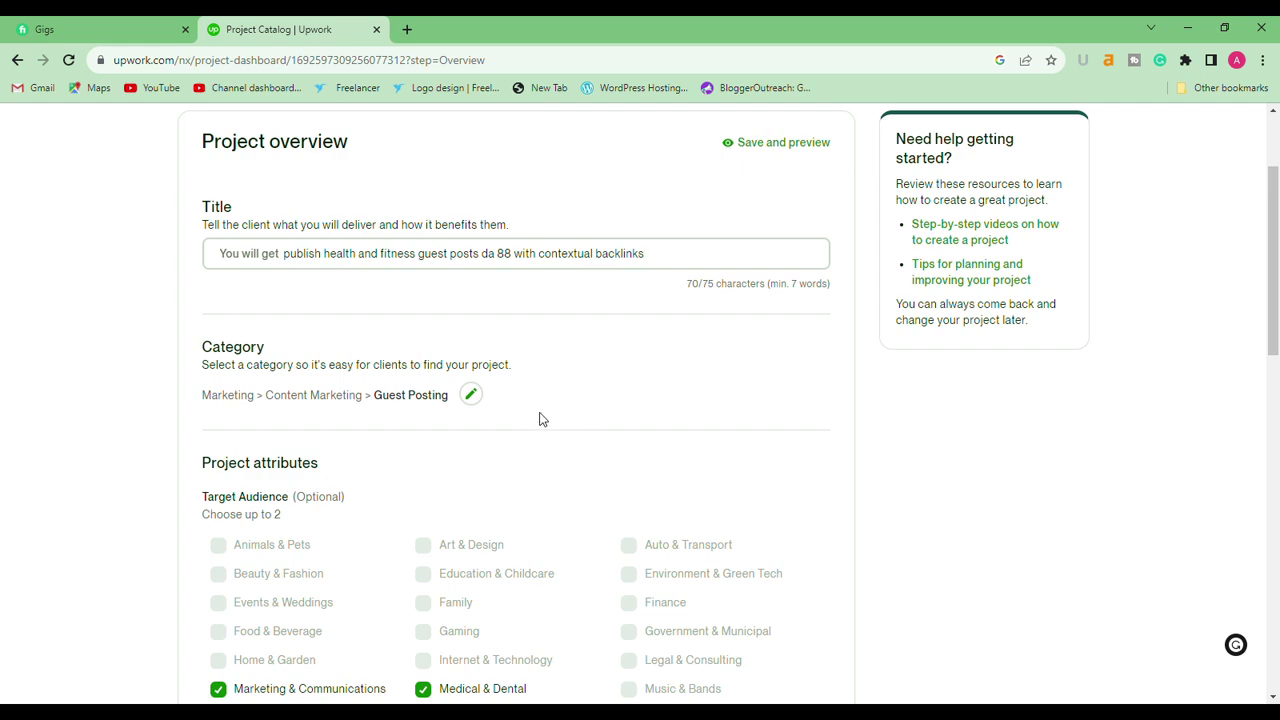
pyautogui.scroll(-1, 530, 430)
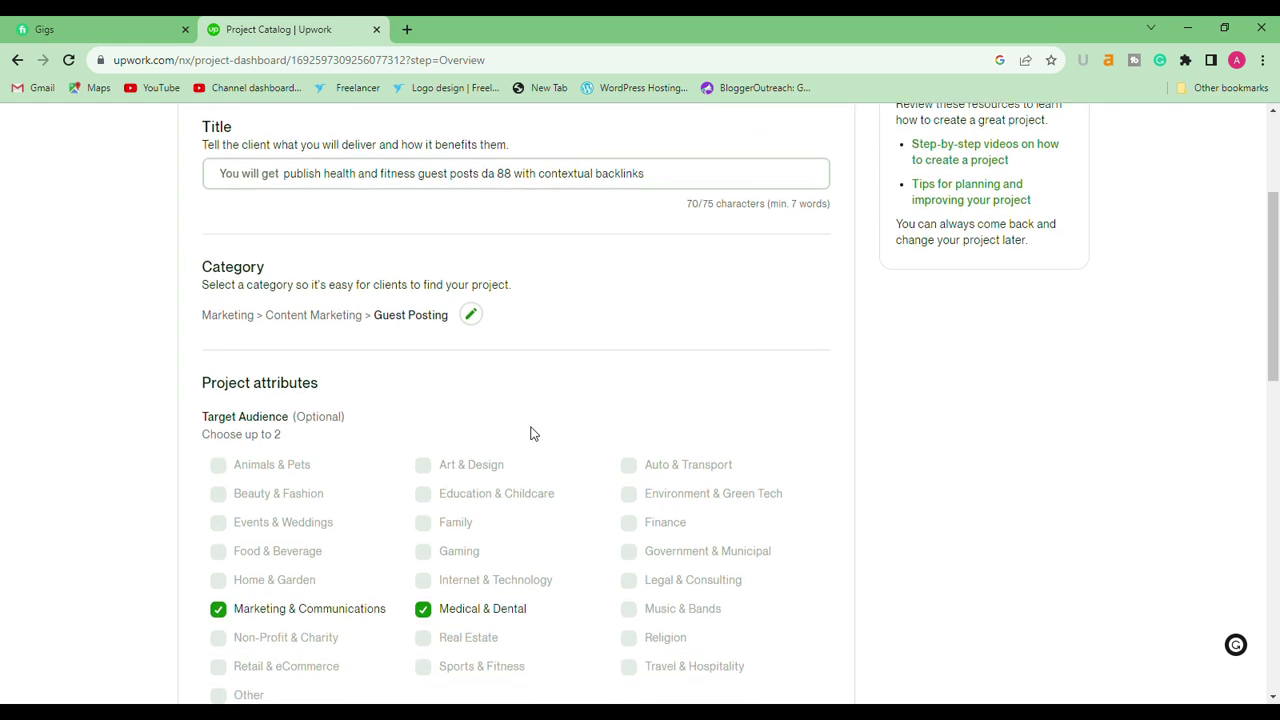
pyautogui.scroll(-1, 525, 434)
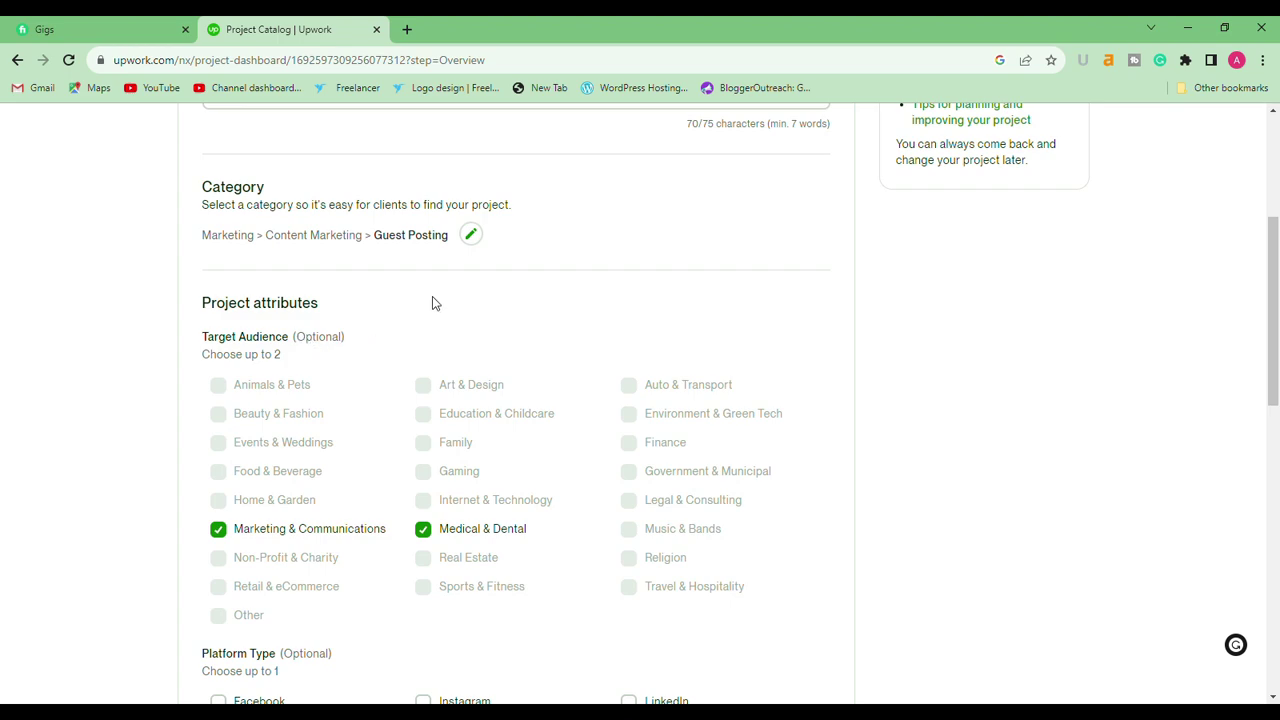
pyautogui.scroll(-1, 543, 582)
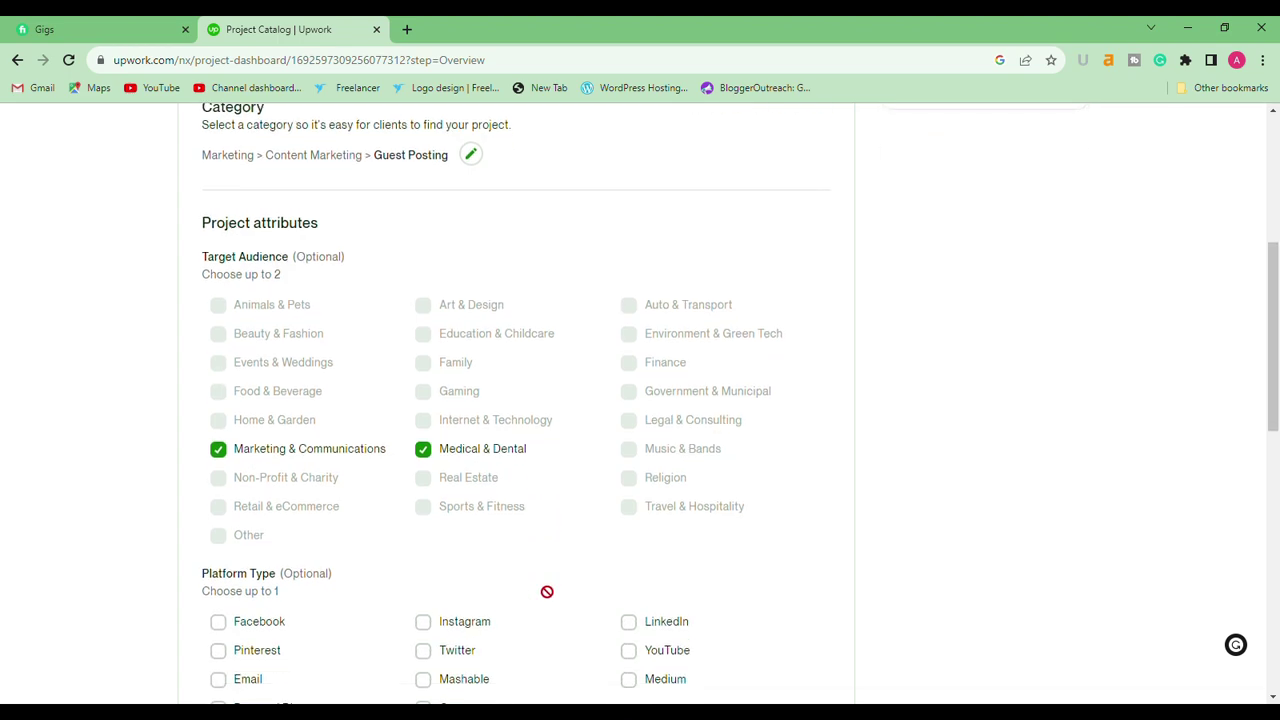
pyautogui.scroll(2, 402, 432)
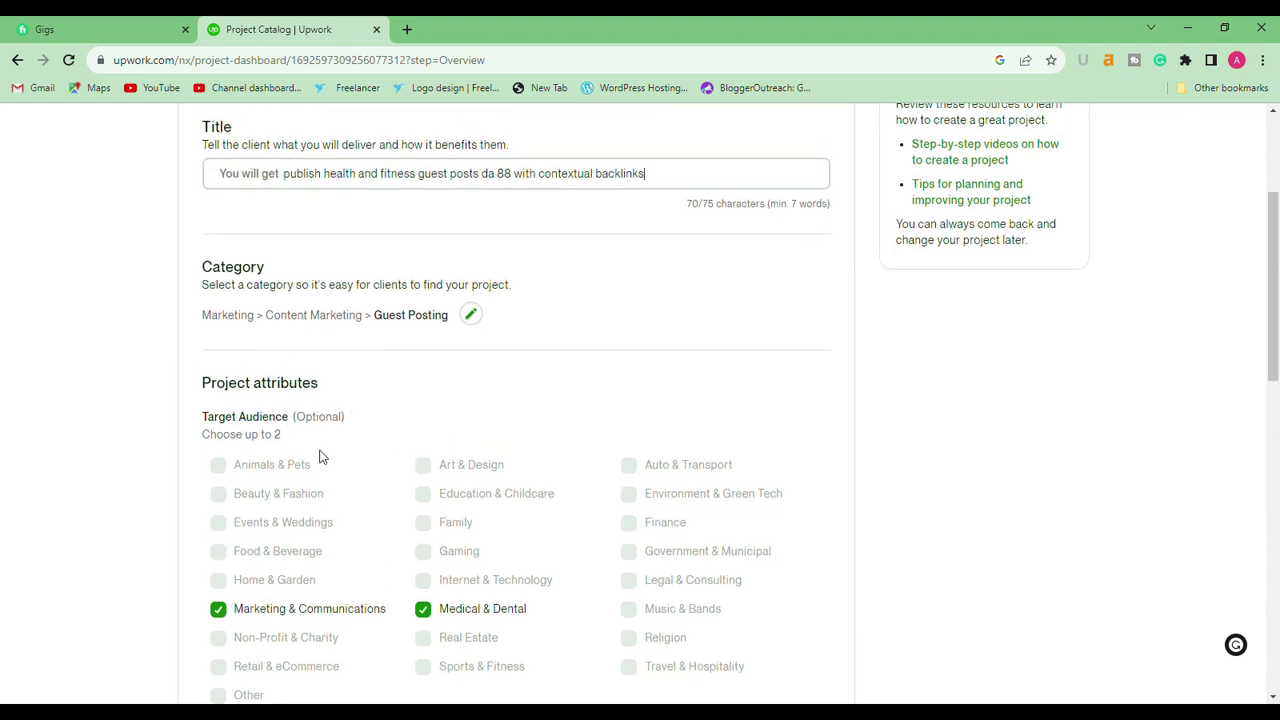
pyautogui.scroll(-1, 320, 457)
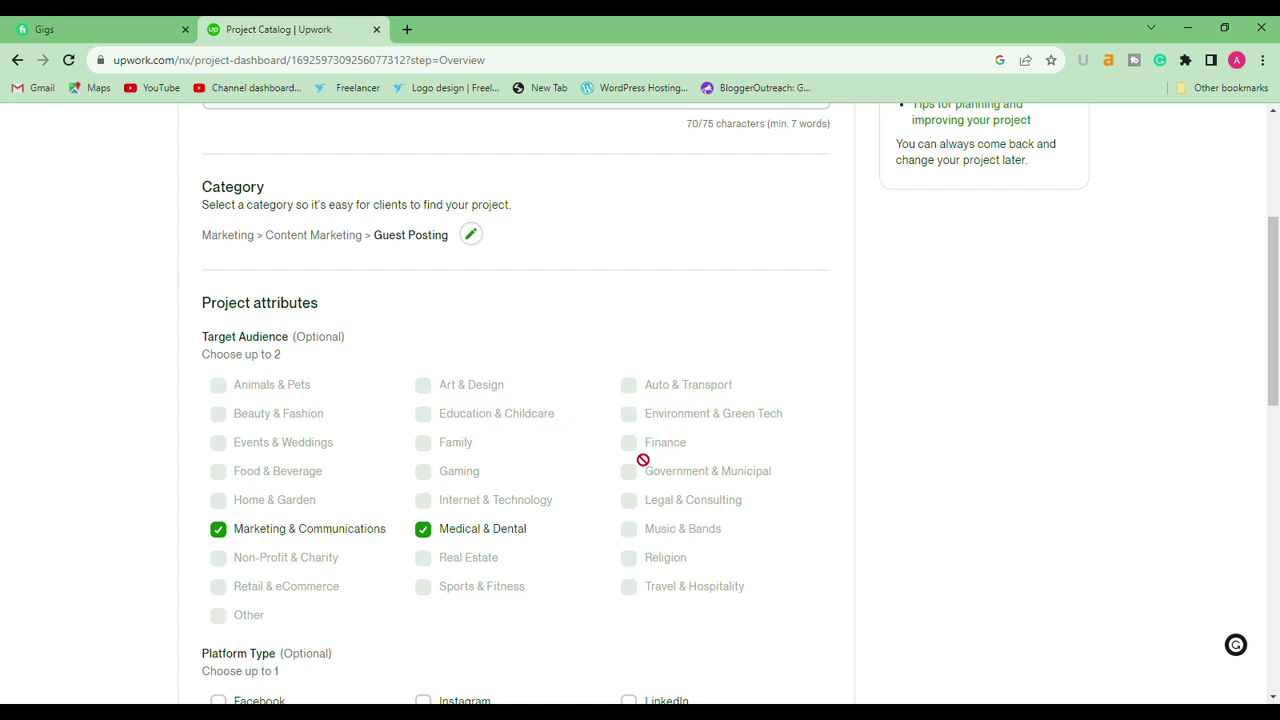
pyautogui.scroll(-2, 641, 460)
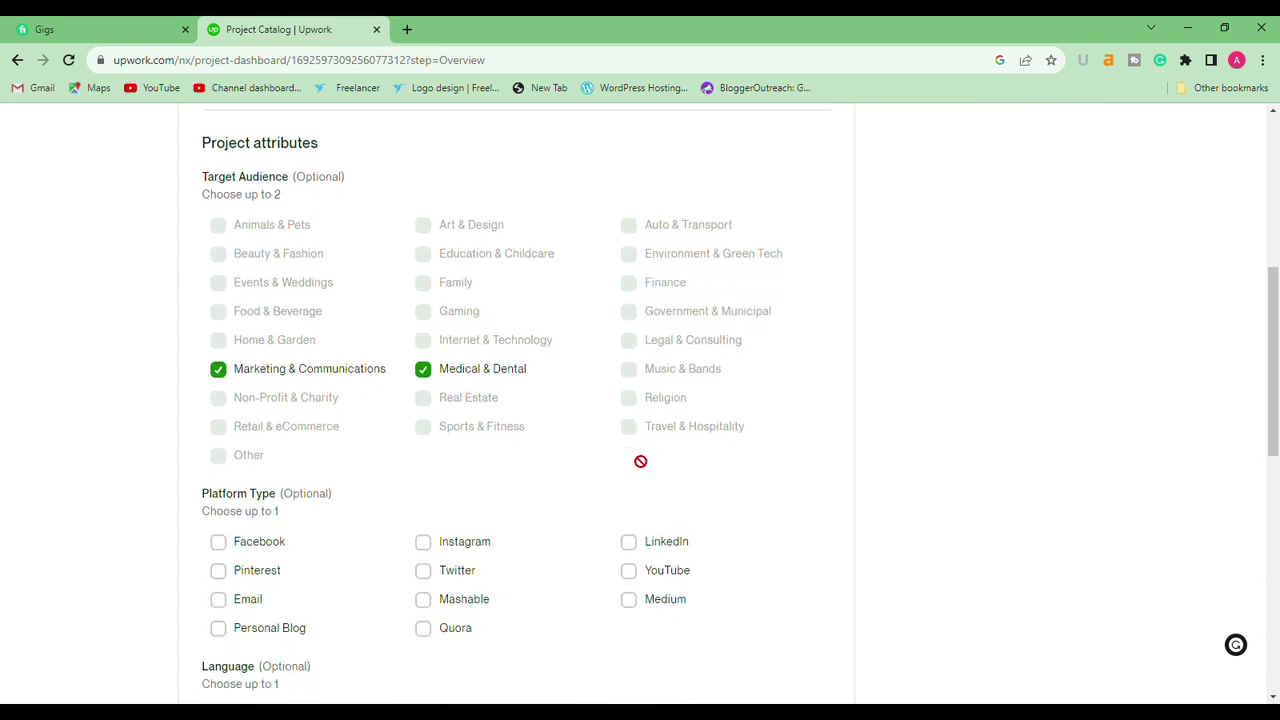
pyautogui.scroll(-2, 637, 463)
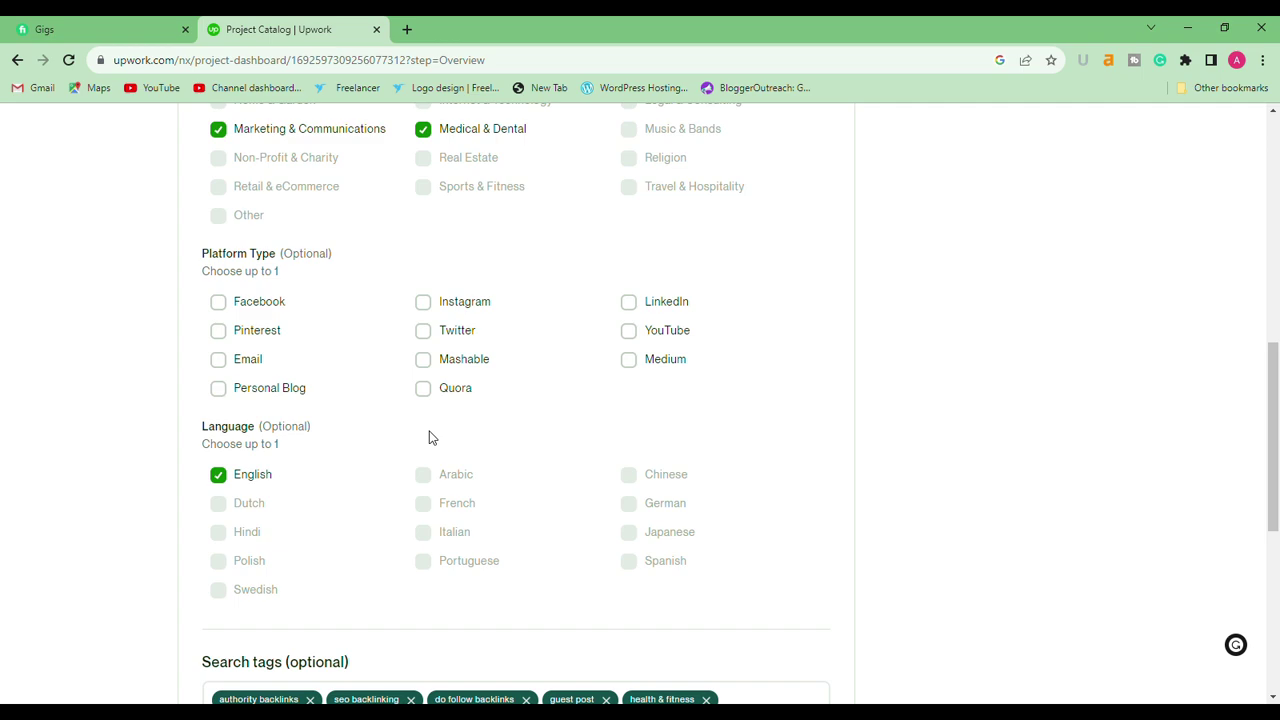
pyautogui.scroll(-2, 433, 437)
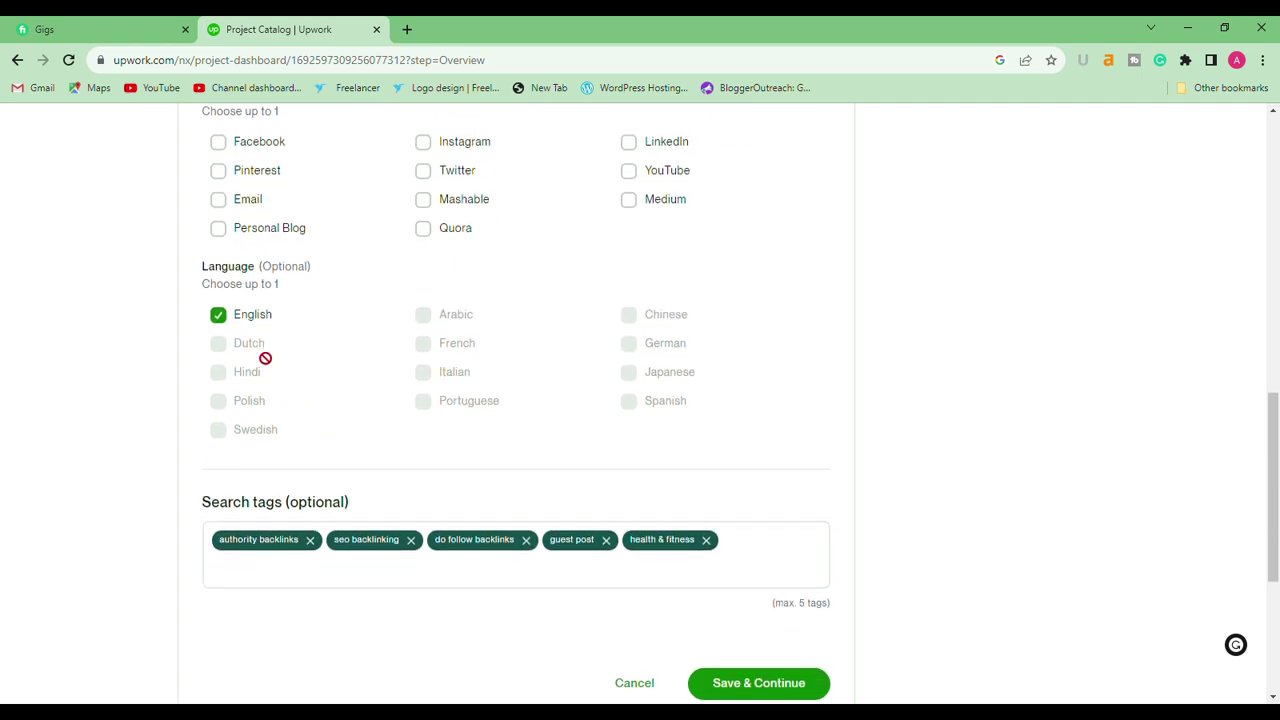
# Step: Check the project's search tags, and save the overview to continue to the pricing stage
pyautogui.click(391, 566)
pyautogui.scroll(2, 922, 597)
pyautogui.scroll(1, 923, 597)
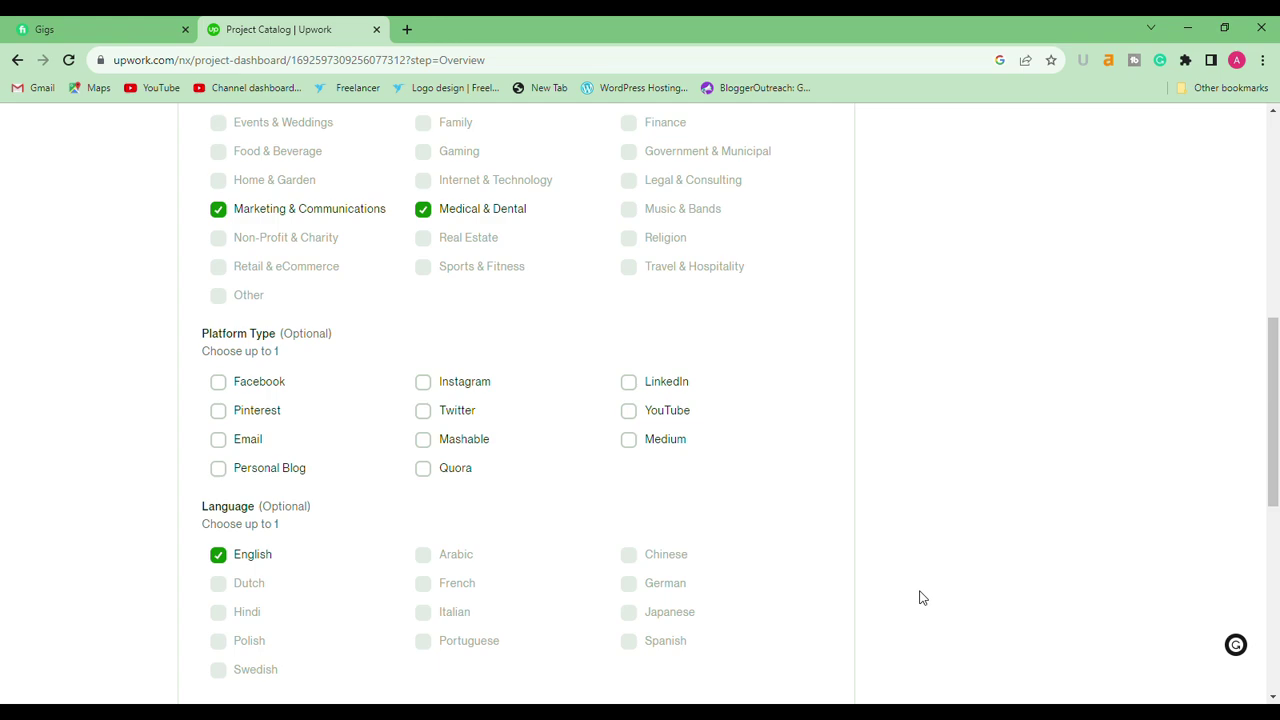
pyautogui.scroll(-3, 922, 600)
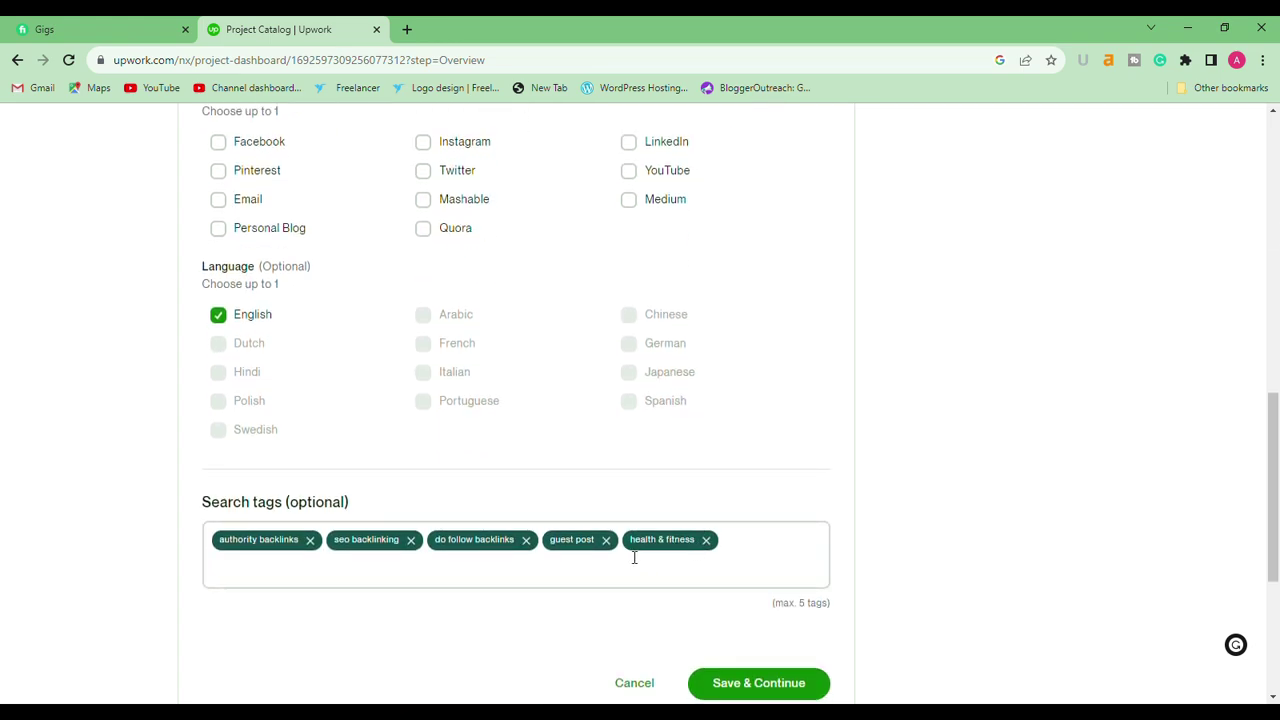
pyautogui.click(275, 576)
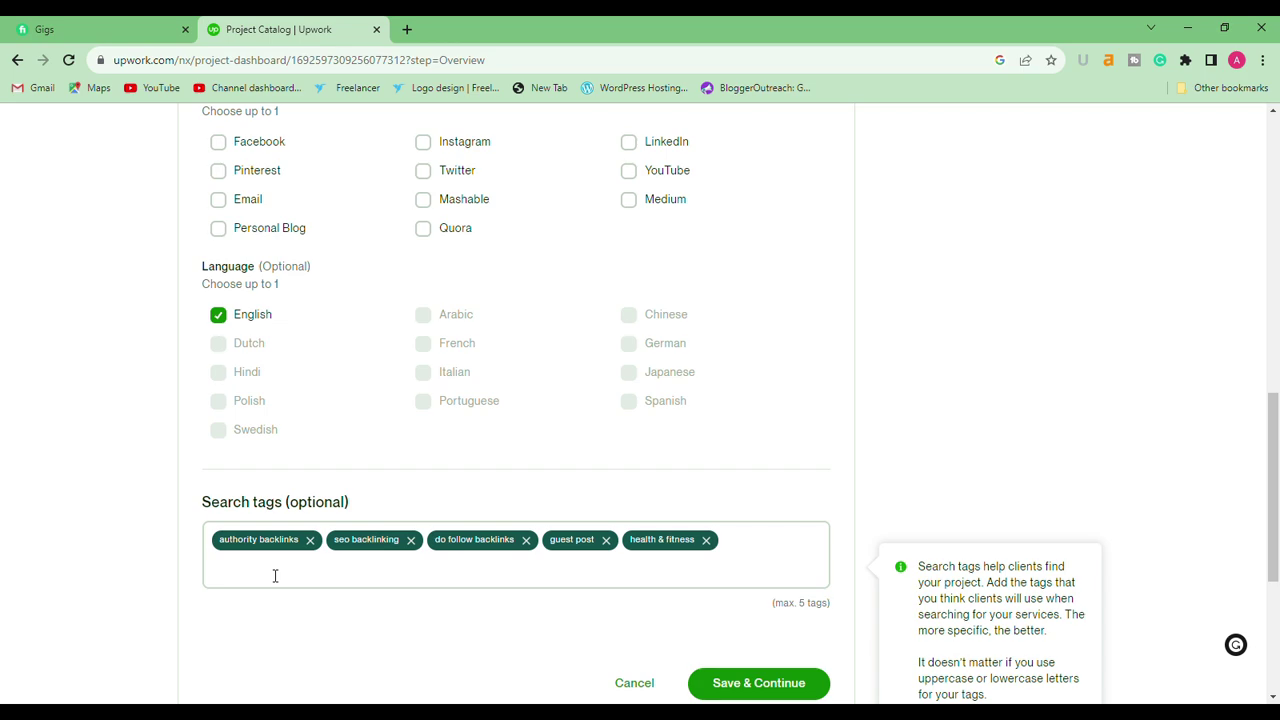
pyautogui.click(270, 562)
pyautogui.click(511, 581)
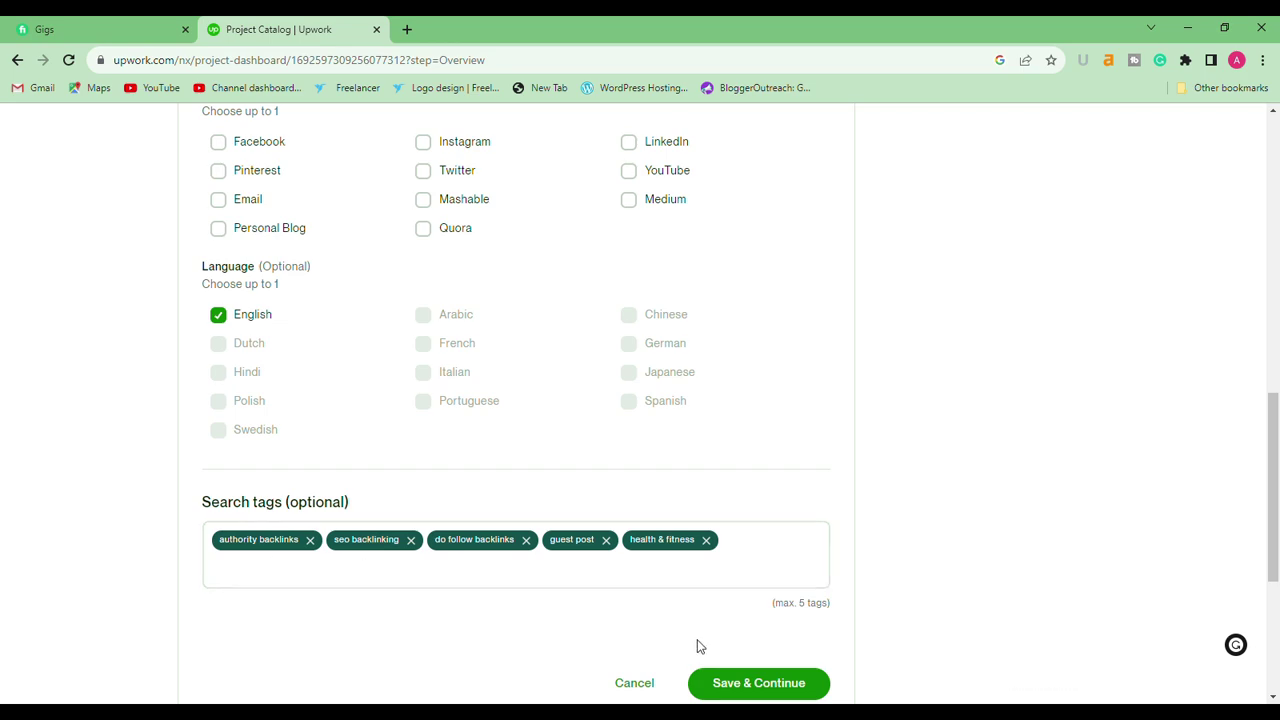
pyautogui.scroll(-2, 717, 668)
pyautogui.click(752, 530)
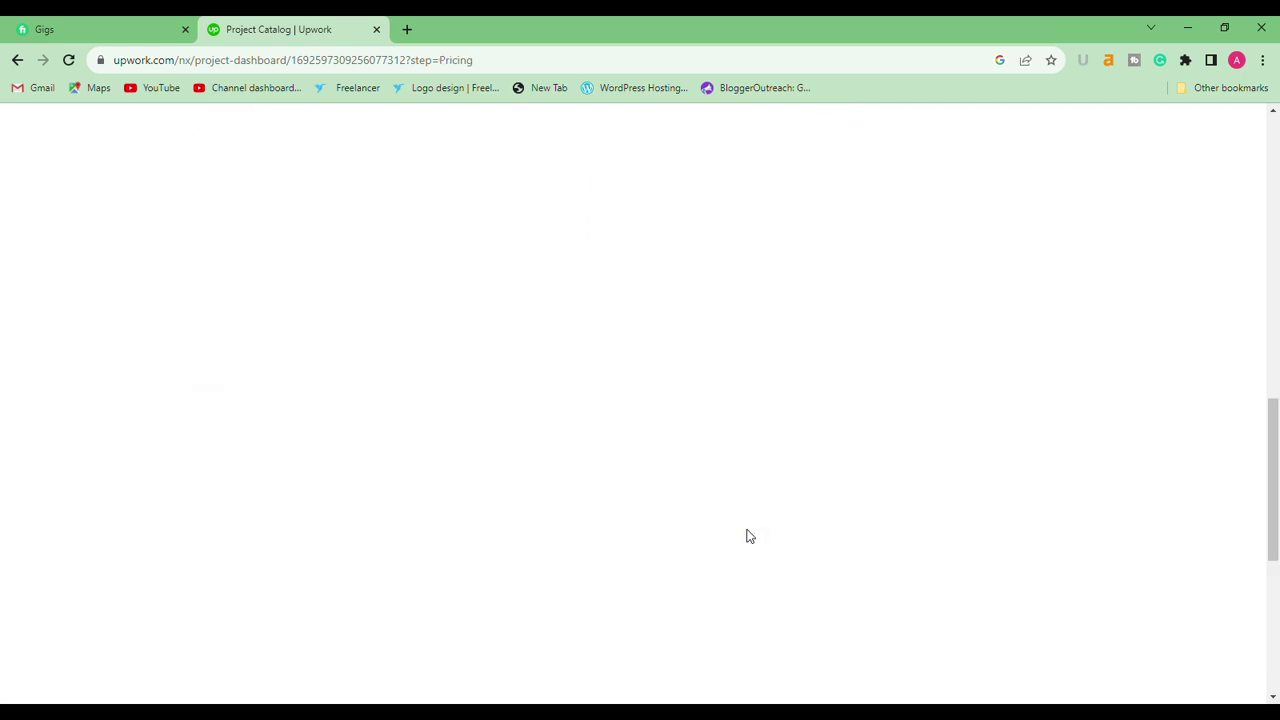
# Step: Examine the three pricing tiers' custom titles, descriptions, delivery days, revisions, keywords, service options and project prices
pyautogui.scroll(9, 700, 585)
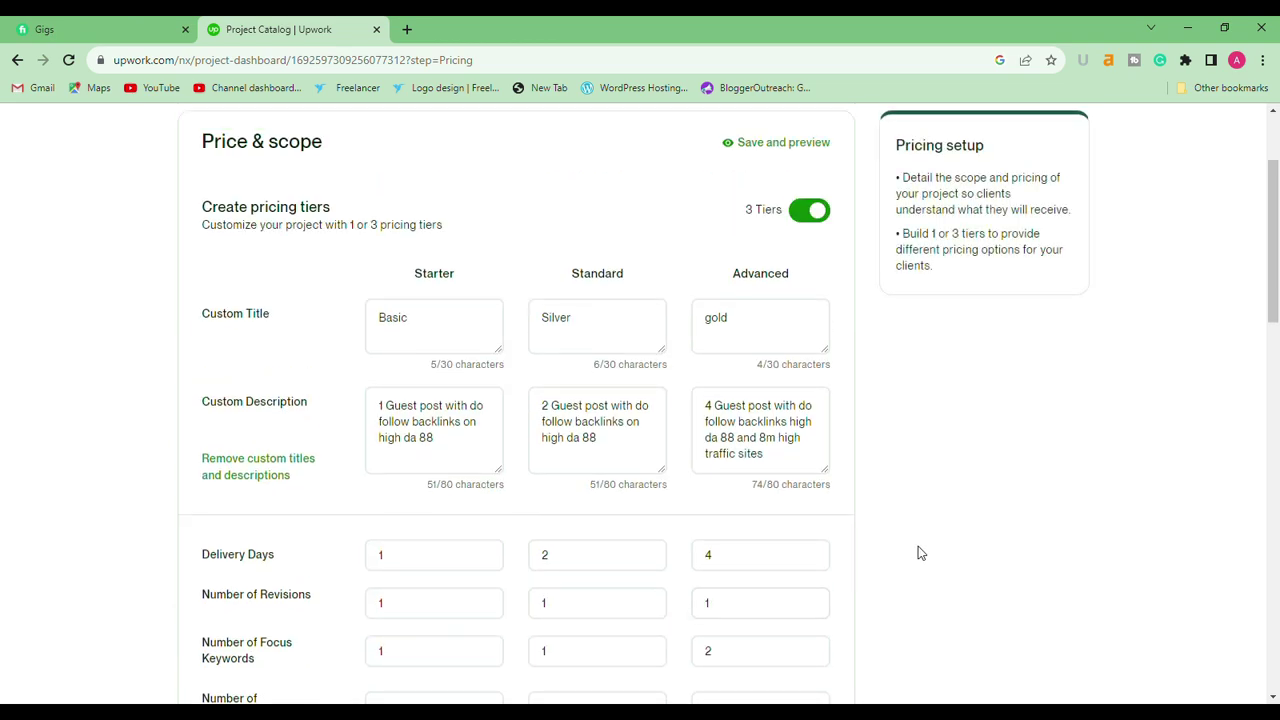
pyautogui.moveTo(448, 323)
pyautogui.moveTo(758, 320)
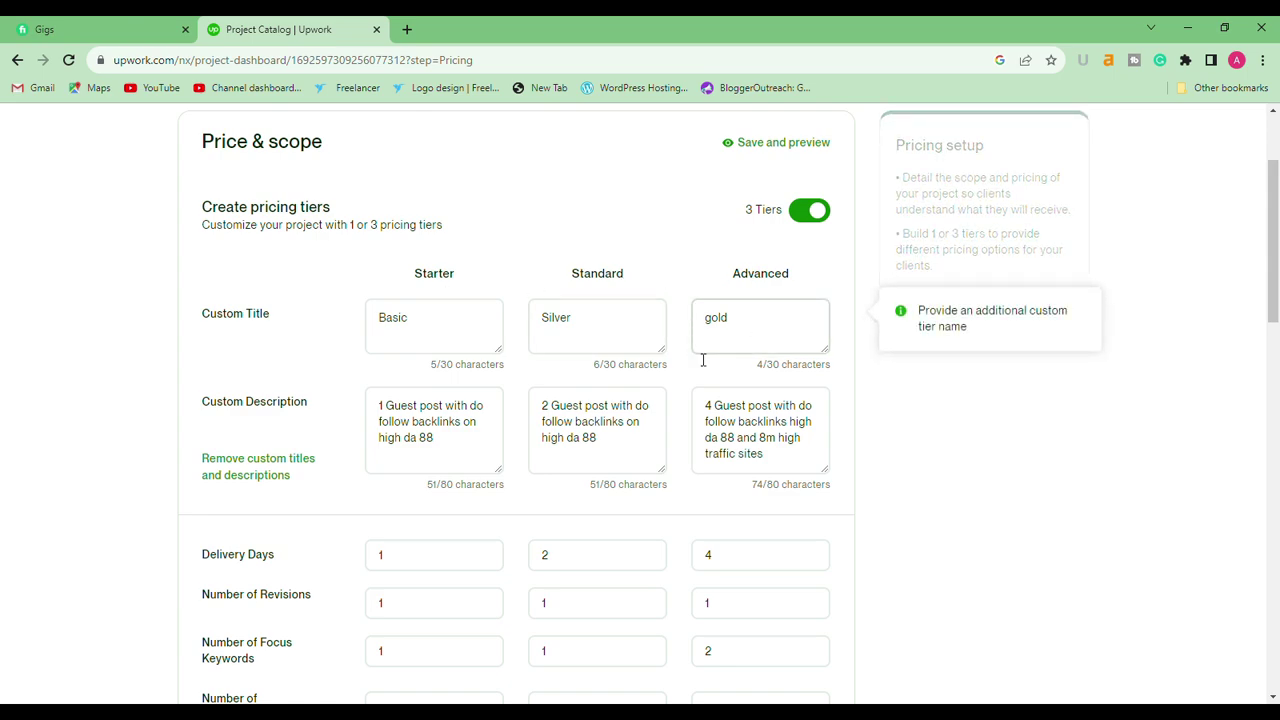
pyautogui.click(474, 456)
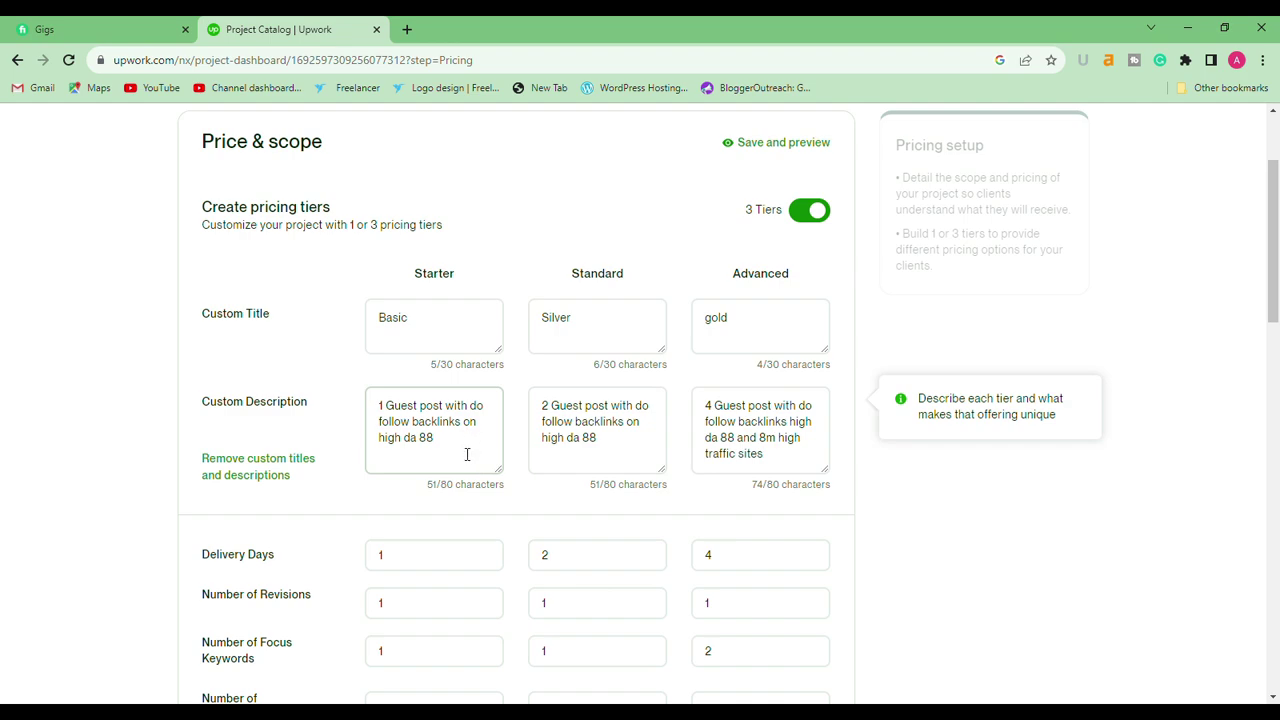
pyautogui.click(551, 437)
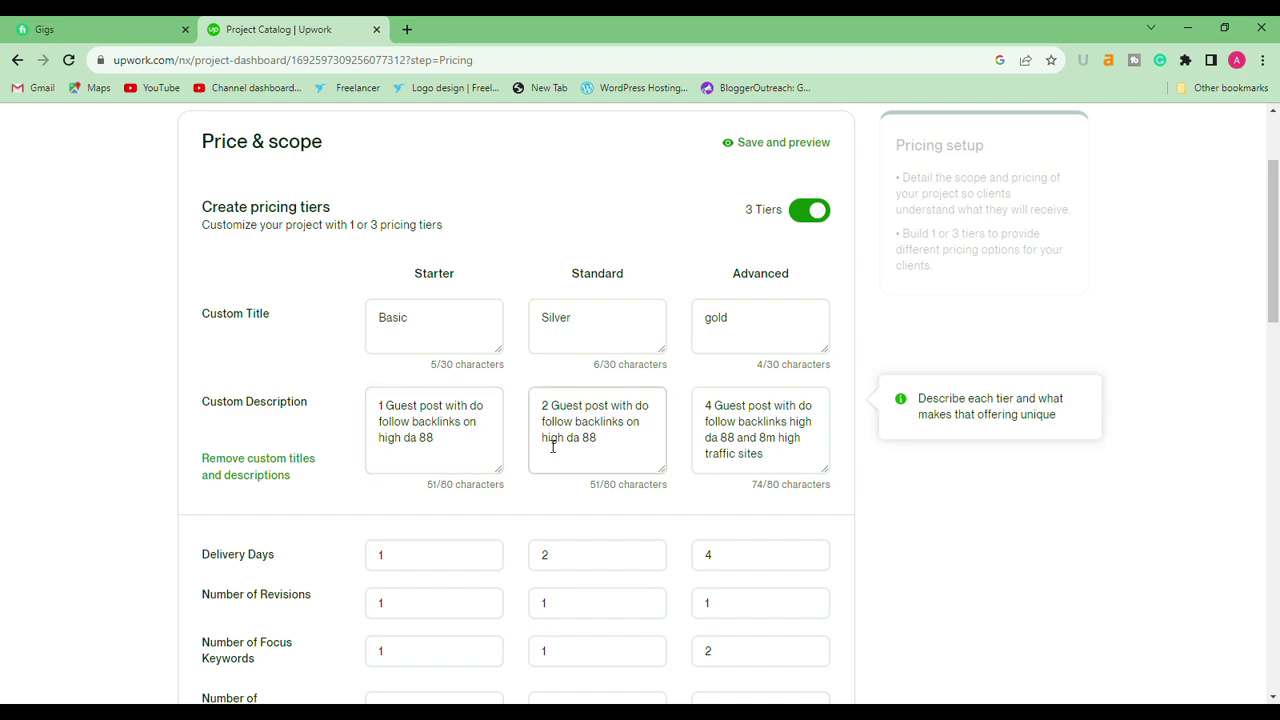
pyautogui.click(766, 463)
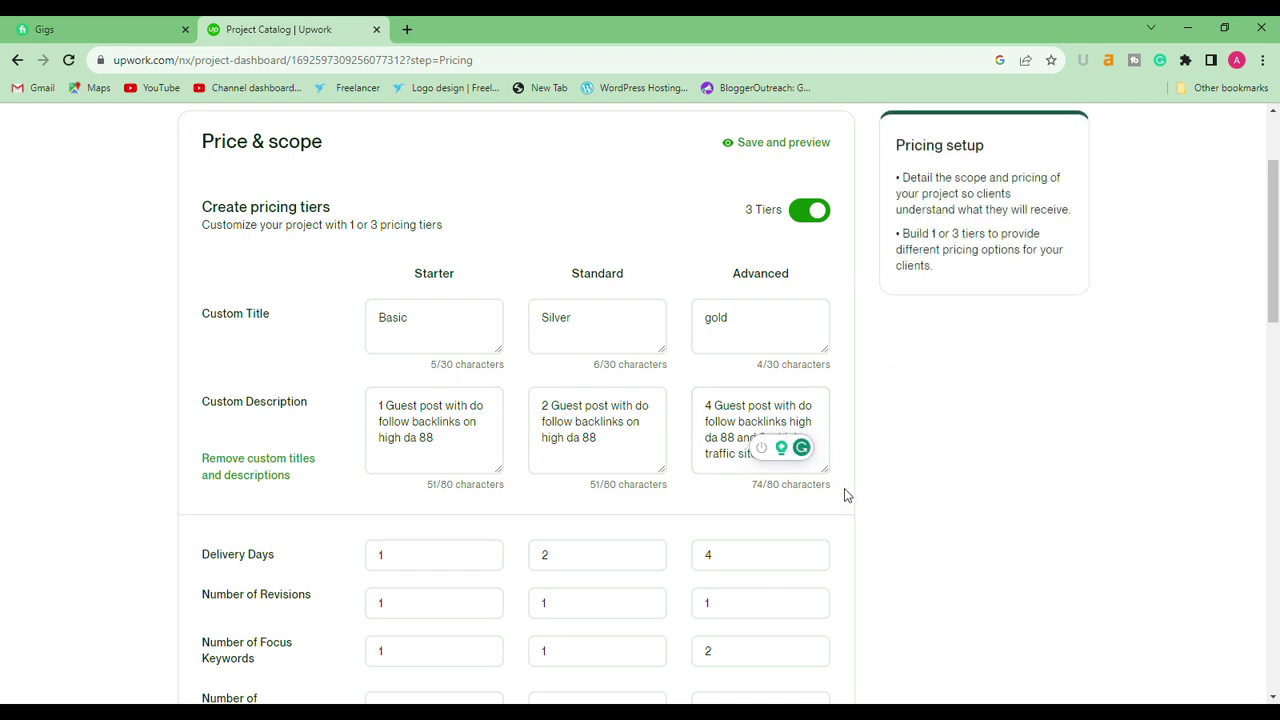
pyautogui.scroll(-2, 844, 488)
pyautogui.moveTo(463, 409)
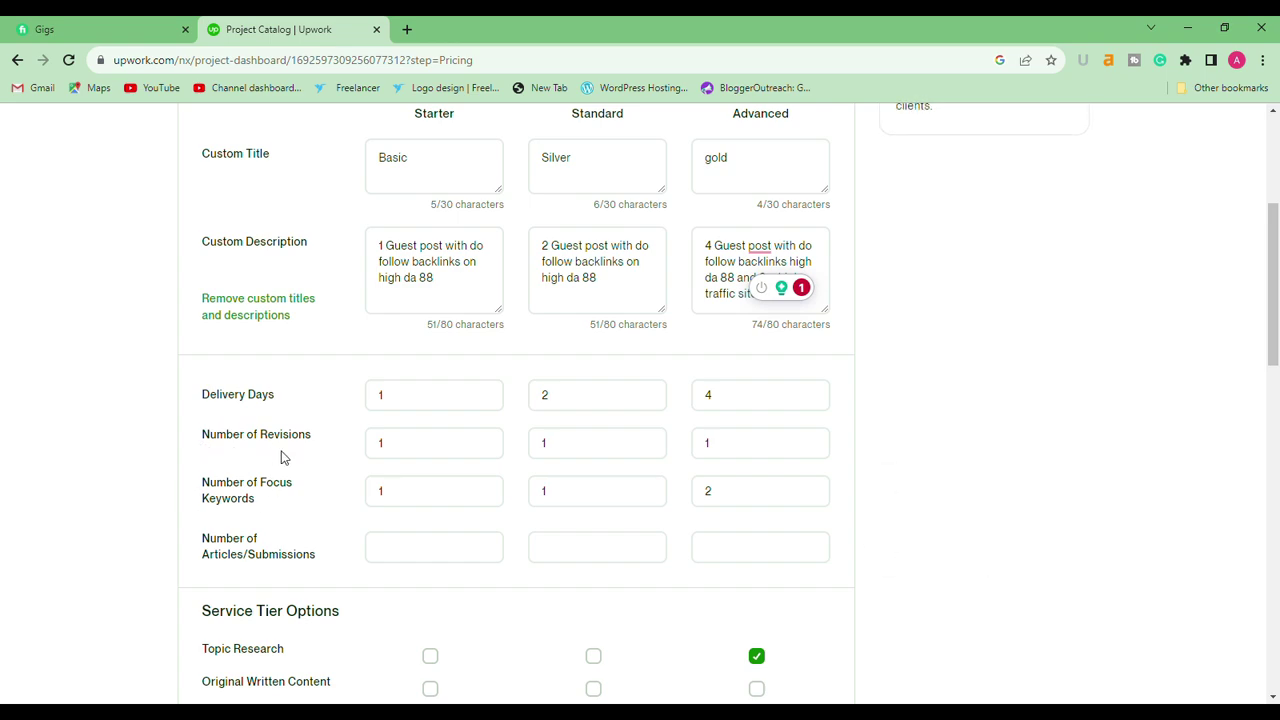
pyautogui.scroll(-2, 300, 460)
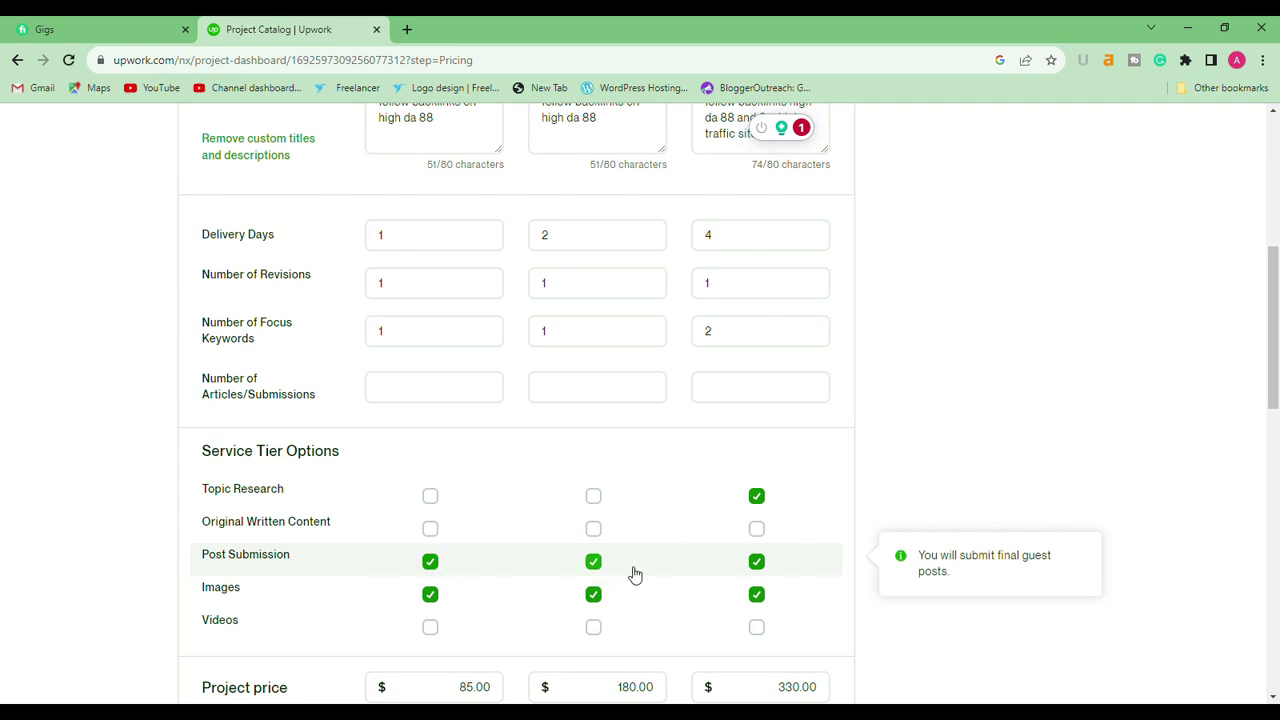
pyautogui.scroll(-2, 613, 577)
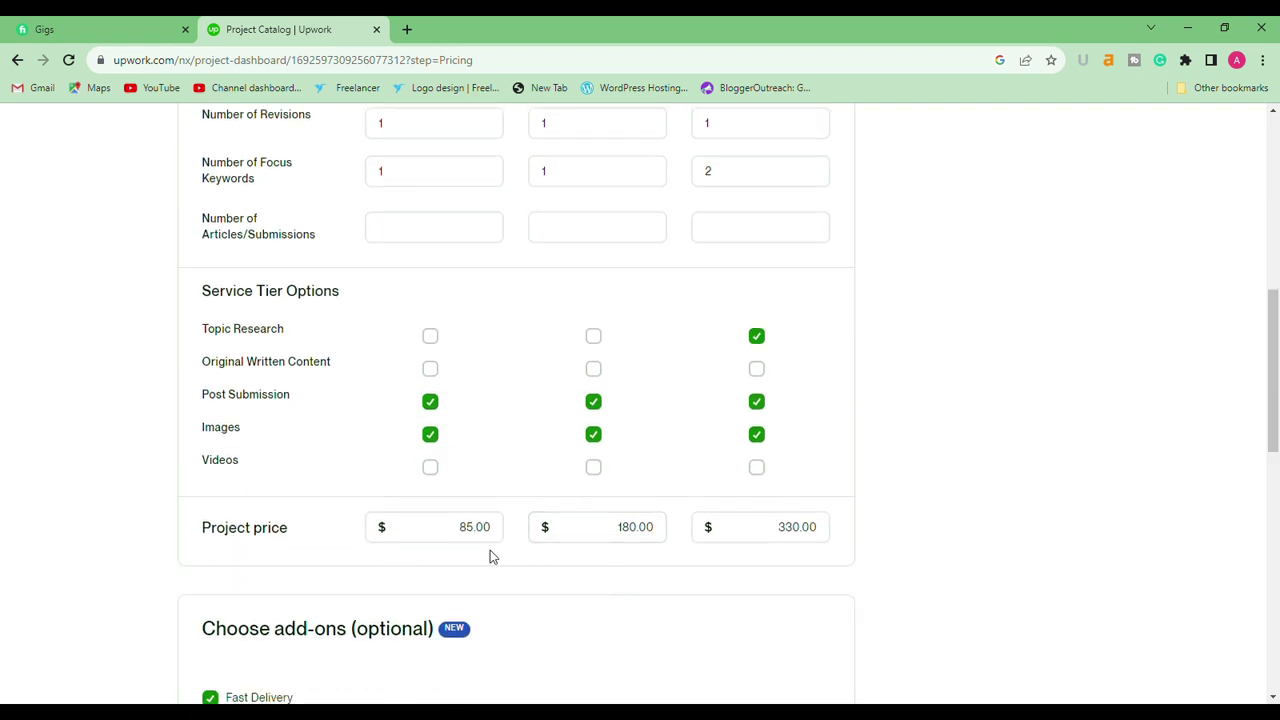
pyautogui.scroll(1, 491, 551)
pyautogui.scroll(-1, 509, 574)
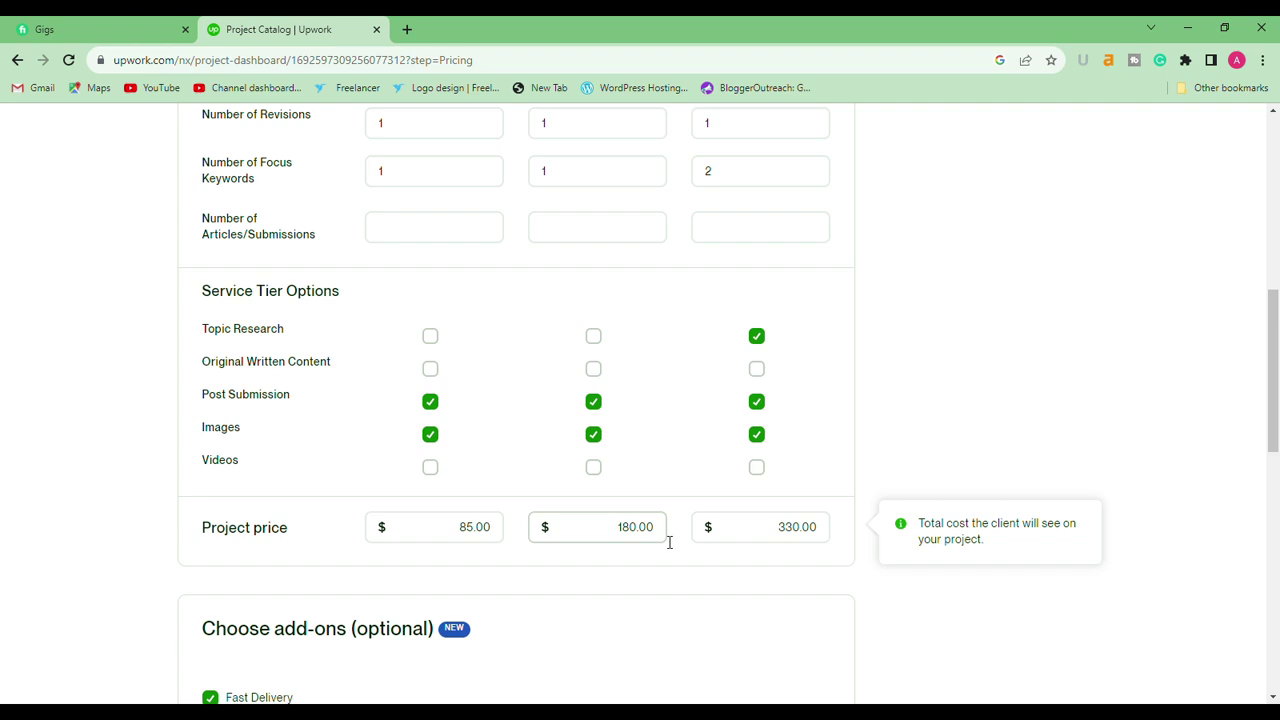
# Step: Compare the Fast Delivery add-on's delivery days and extra charges with the tier delivery days and prices
pyautogui.scroll(-3, 669, 541)
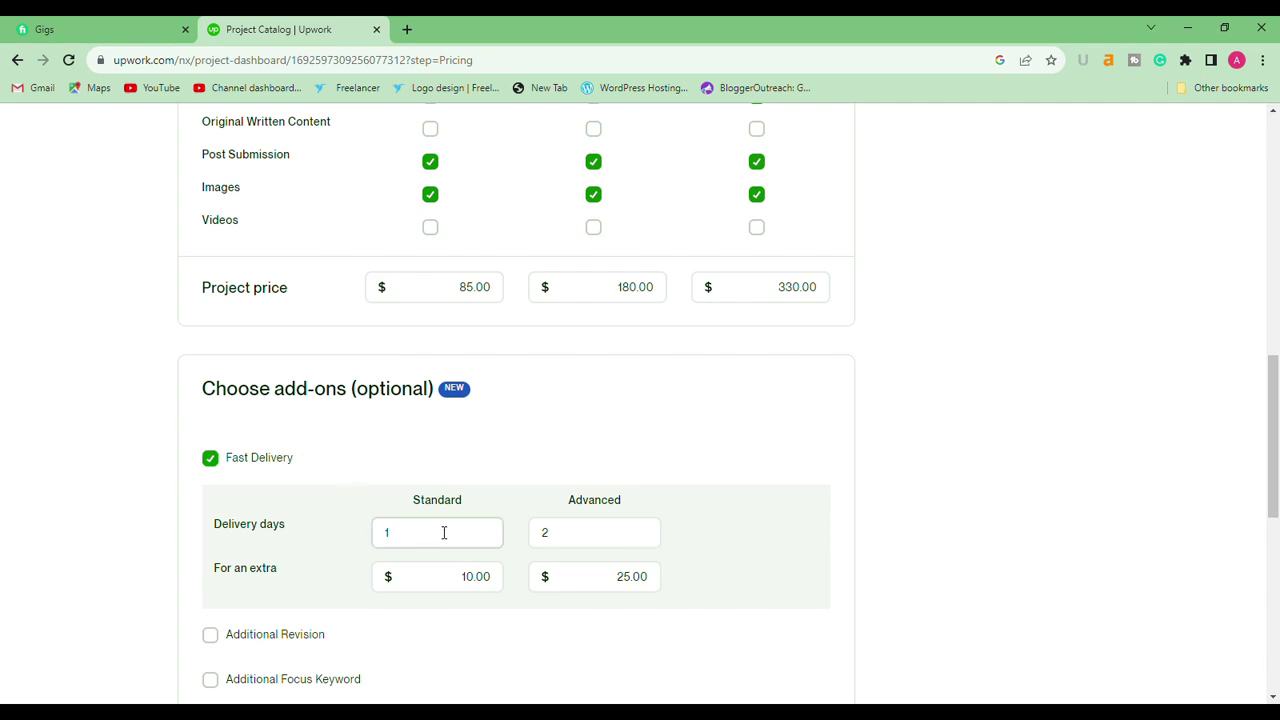
pyautogui.scroll(3, 510, 570)
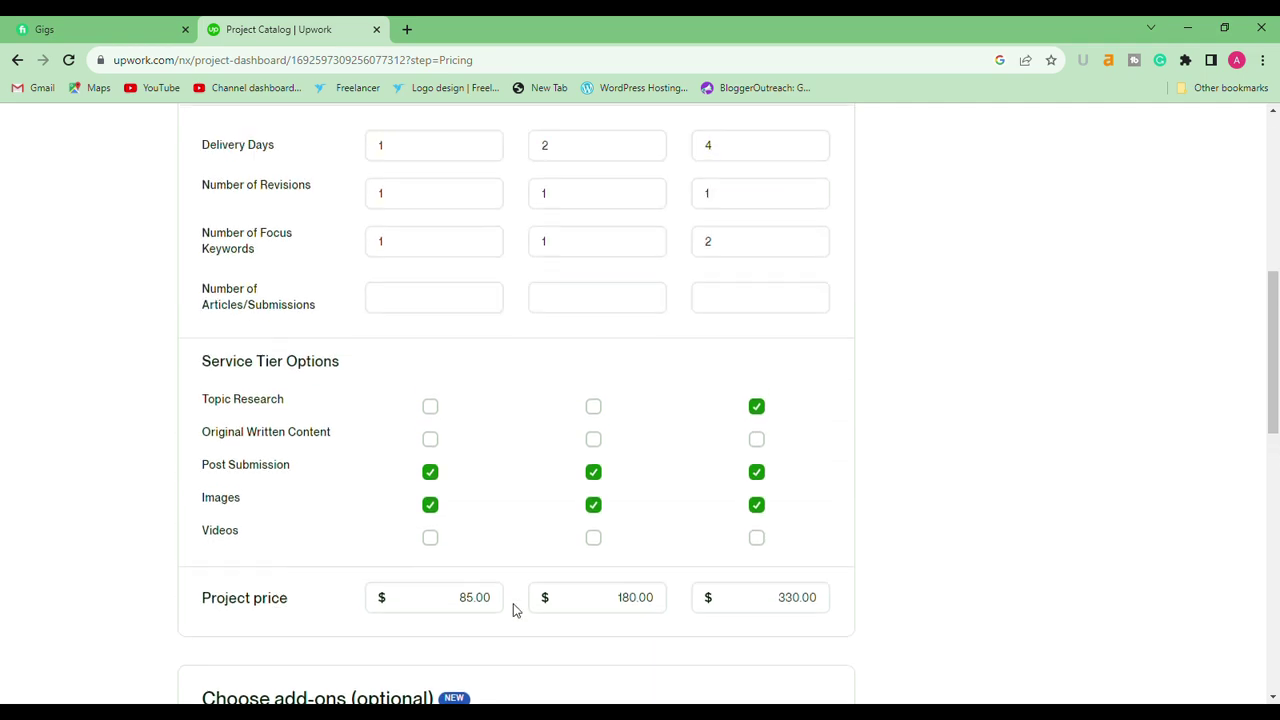
pyautogui.scroll(-2, 515, 605)
pyautogui.scroll(-2, 515, 605)
pyautogui.scroll(1, 519, 596)
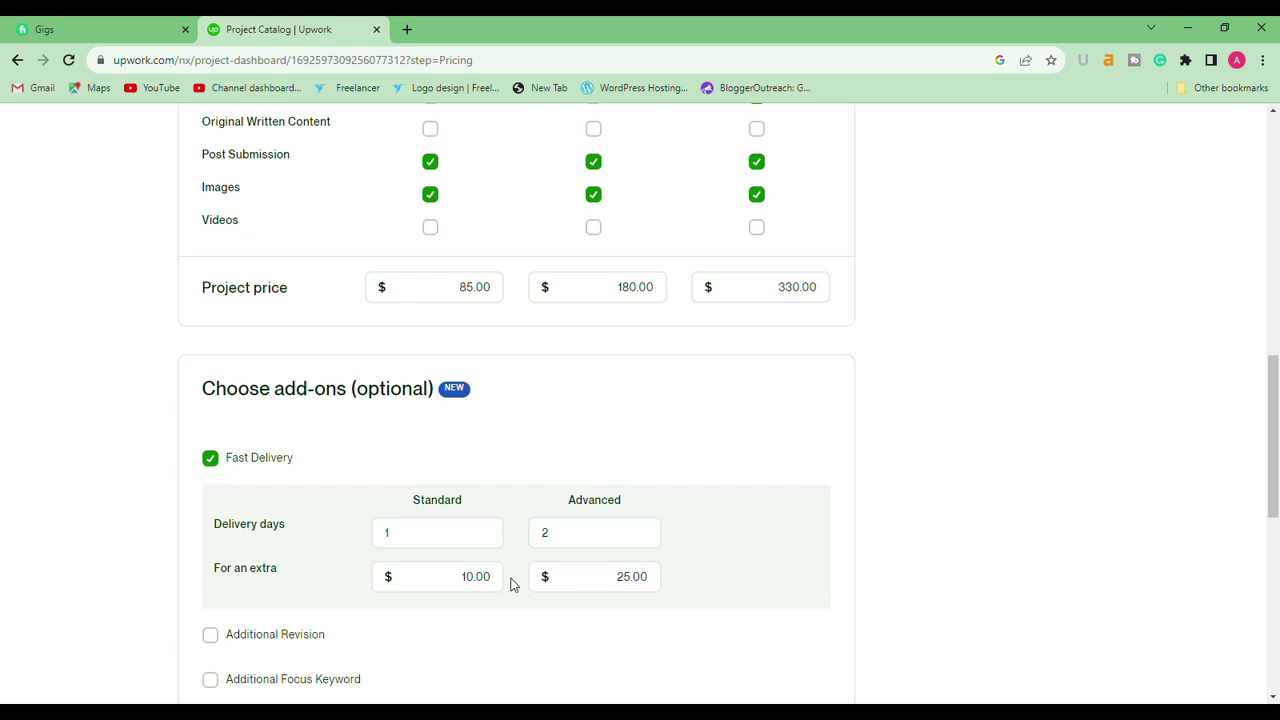
pyautogui.scroll(-1, 510, 585)
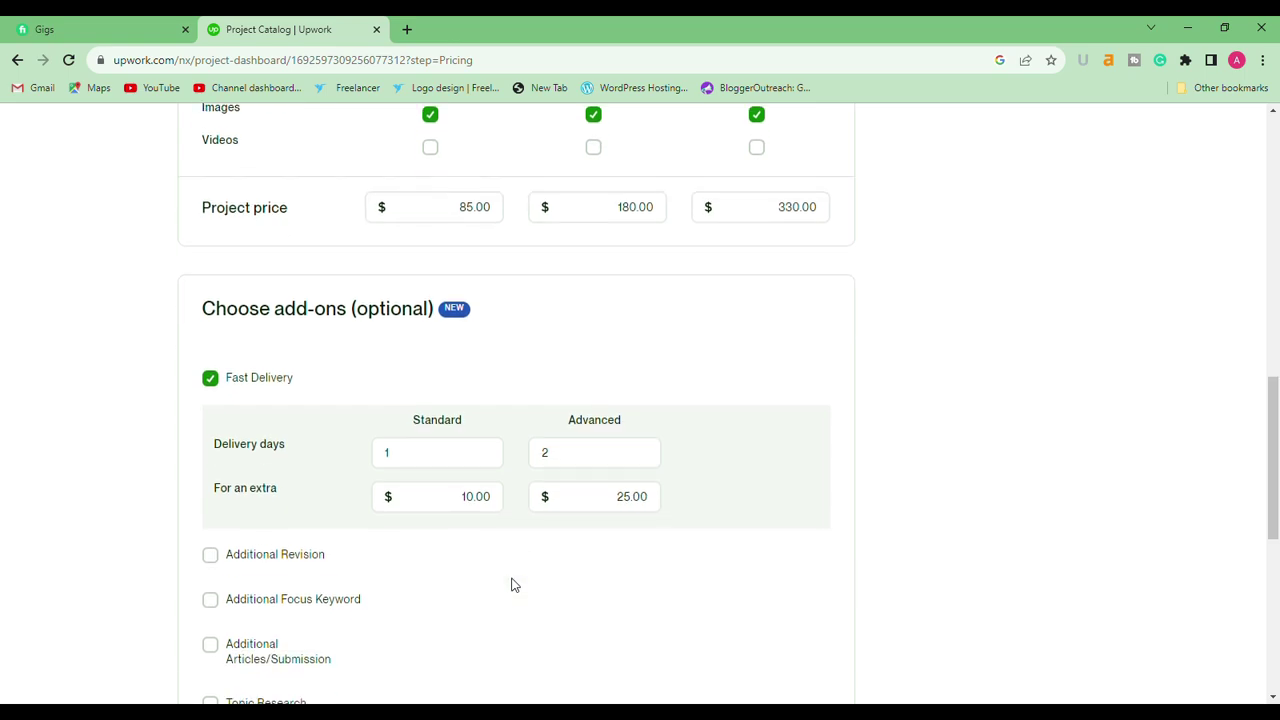
pyautogui.scroll(-1, 510, 585)
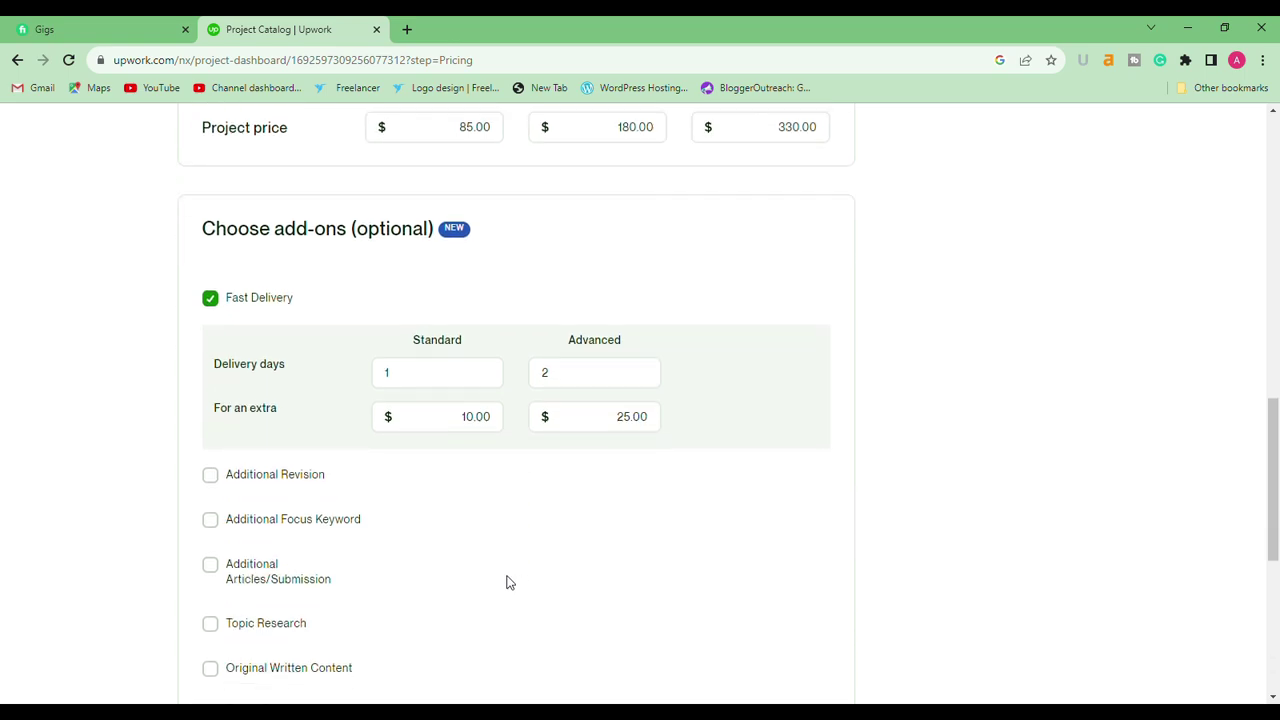
# Step: Try enabling the Additional Revision and Videos add-ons, deselecting each one again
pyautogui.click(210, 476)
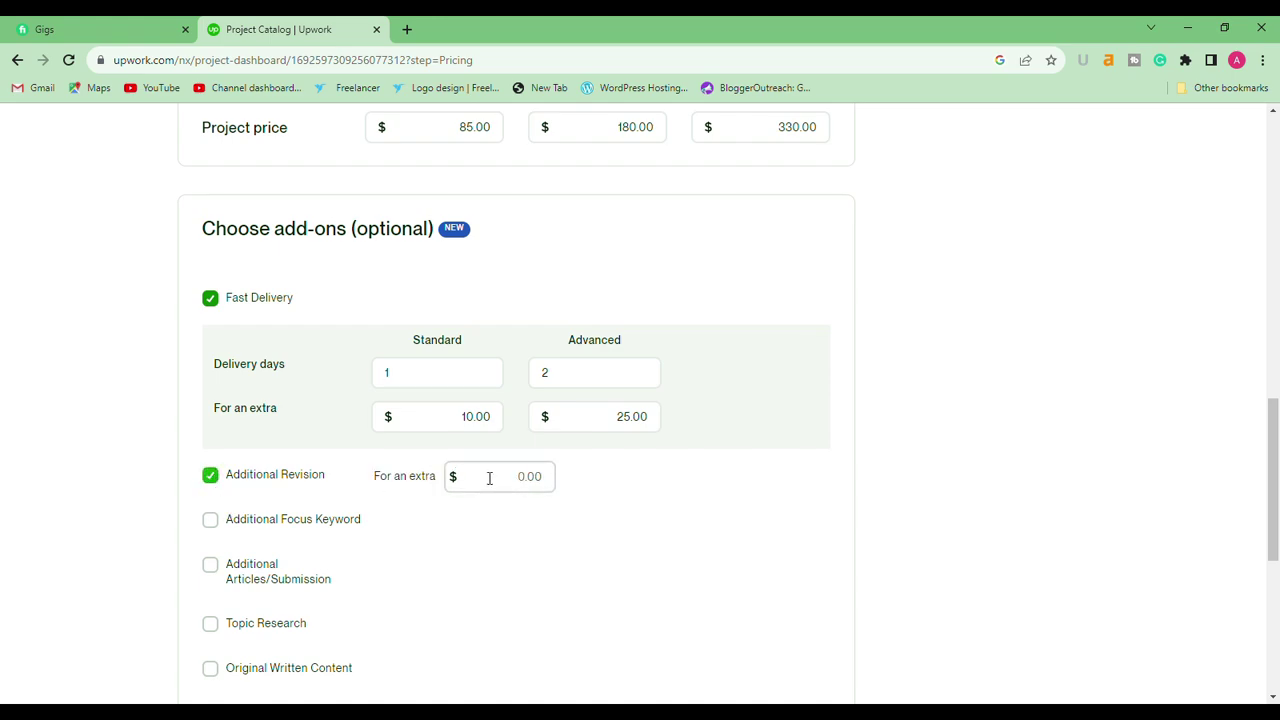
pyautogui.click(211, 477)
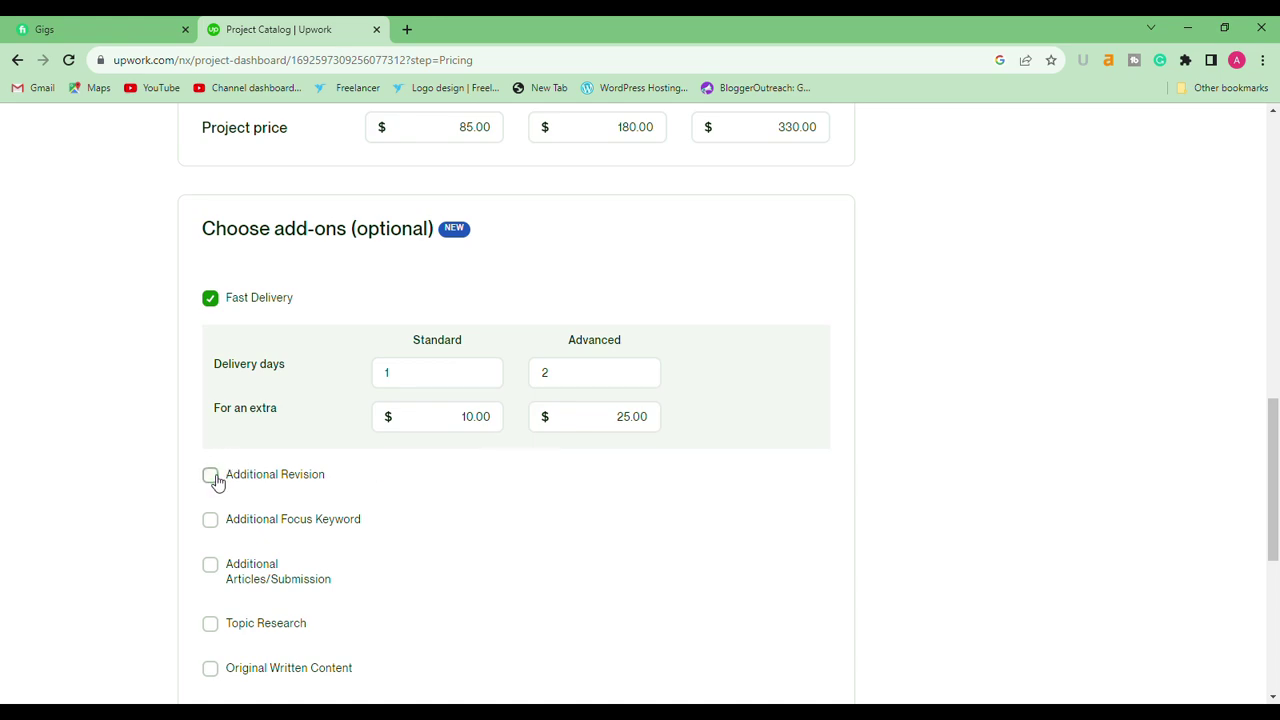
pyautogui.scroll(-3, 450, 480)
pyautogui.scroll(1, 420, 475)
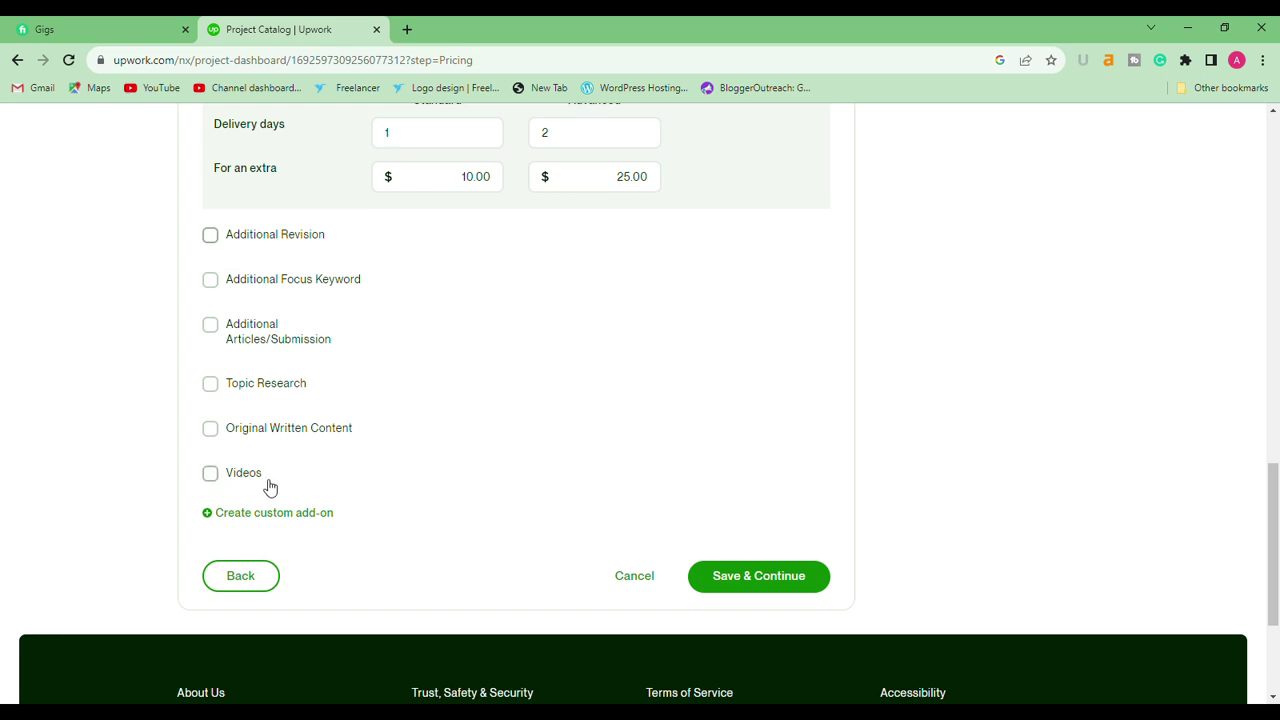
pyautogui.click(219, 479)
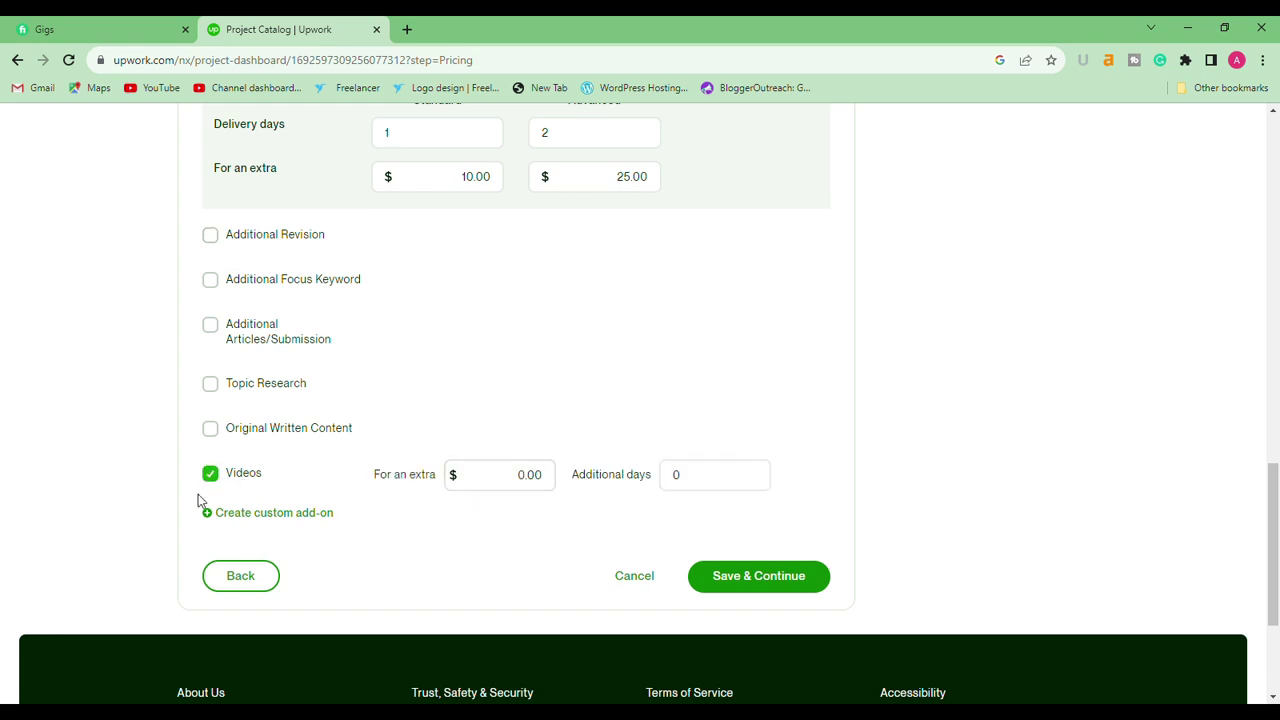
pyautogui.click(219, 479)
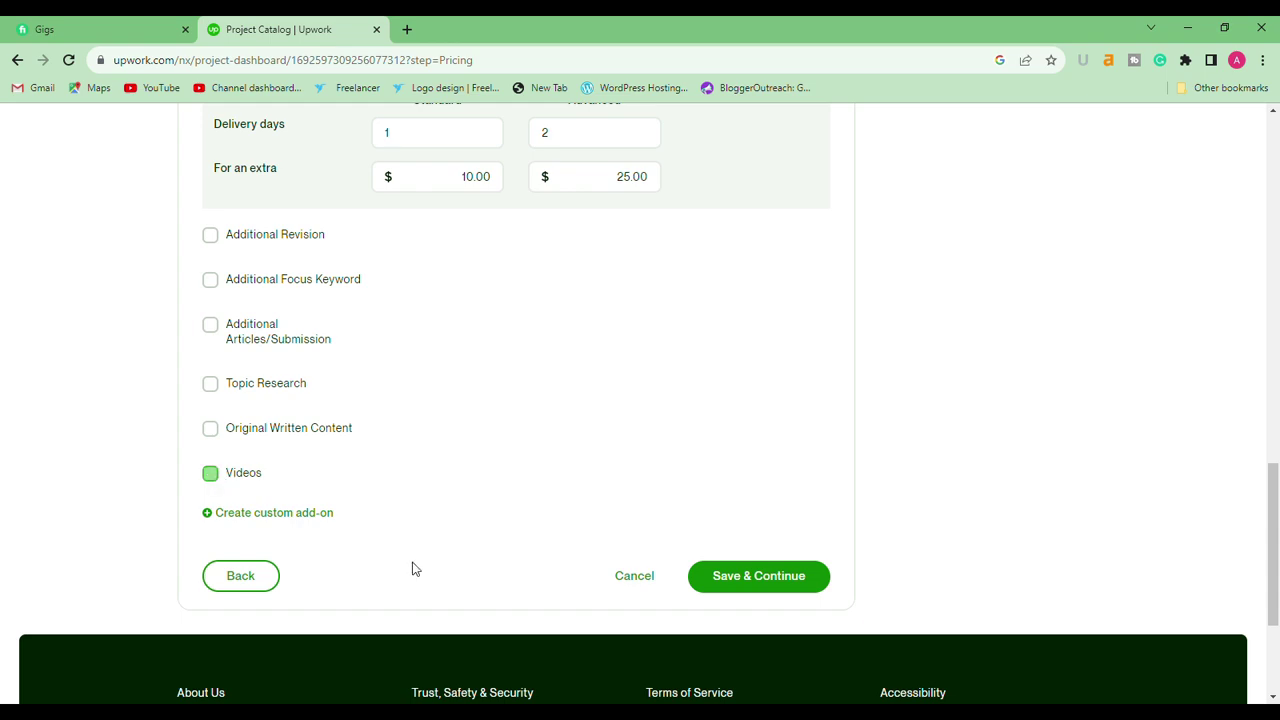
# Step: Save the price and scope settings and continue to the gallery stage
pyautogui.click(748, 585)
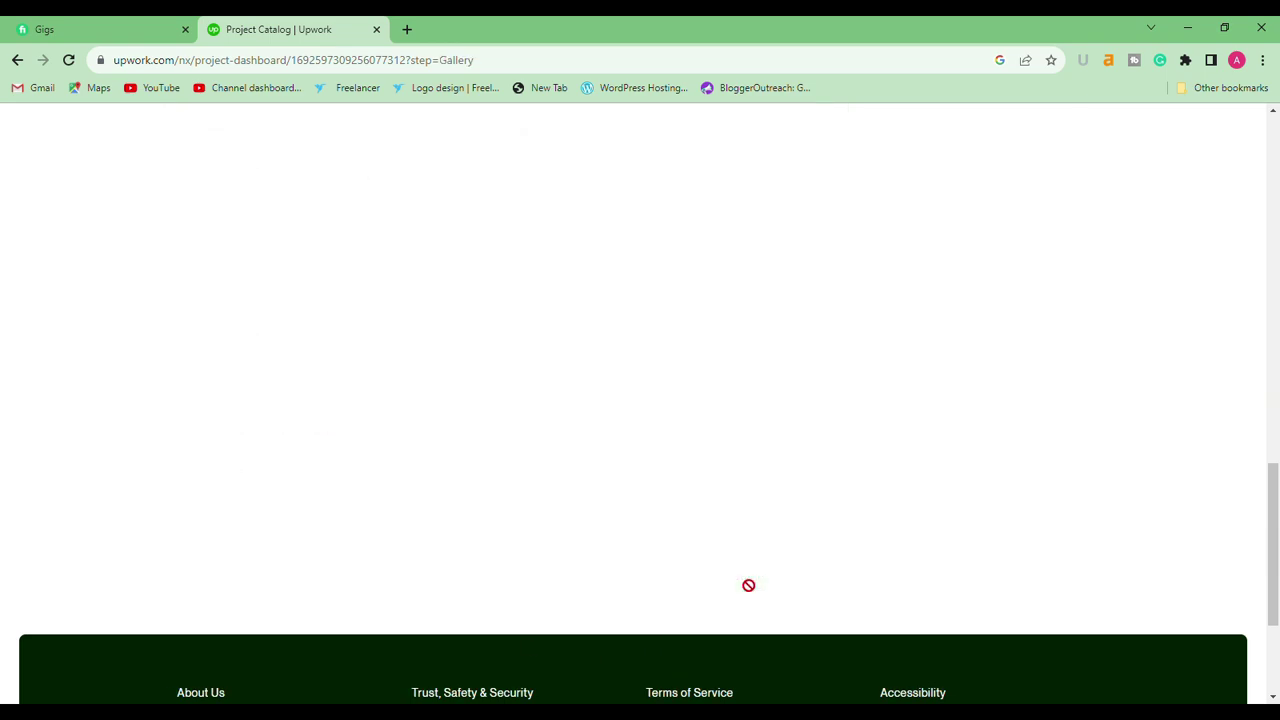
# Step: Examine the gallery stage's project images, cover selection, project video area and optional sample documents area
pyautogui.scroll(5, 619, 634)
pyautogui.scroll(3, 618, 640)
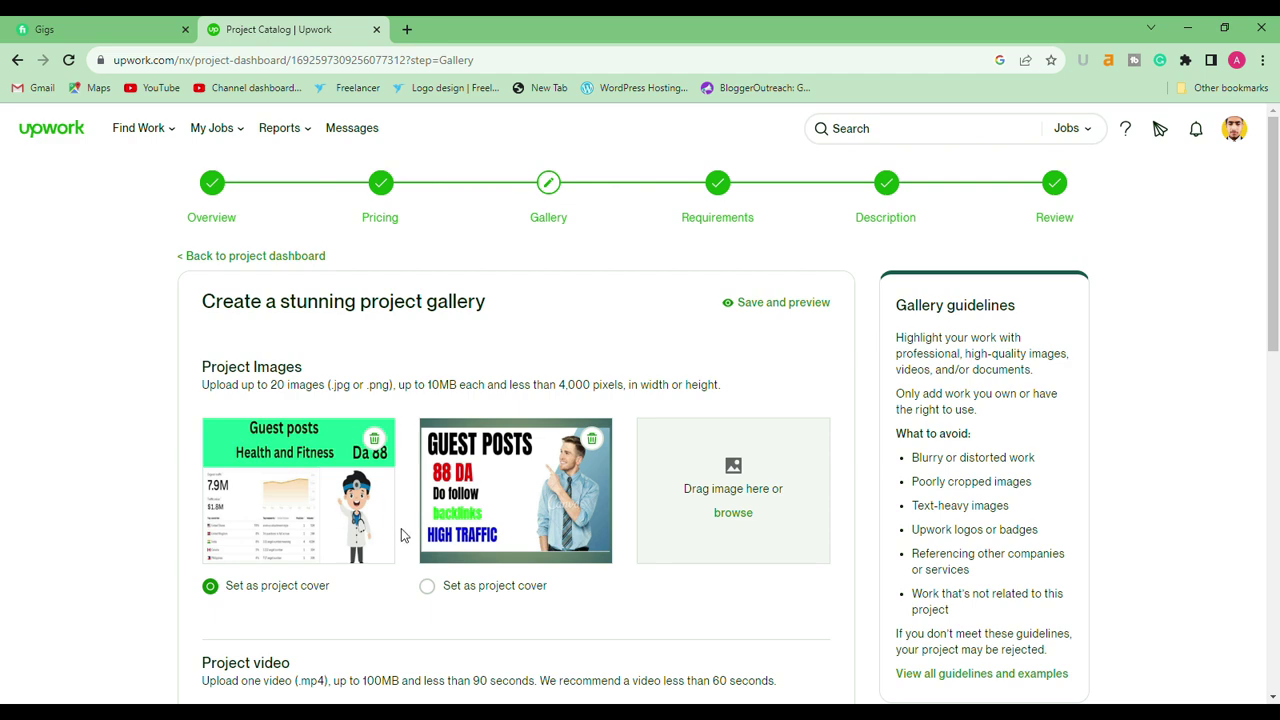
pyautogui.scroll(-1, 401, 530)
pyautogui.scroll(1, 401, 530)
pyautogui.scroll(-3, 403, 512)
pyautogui.scroll(2, 409, 508)
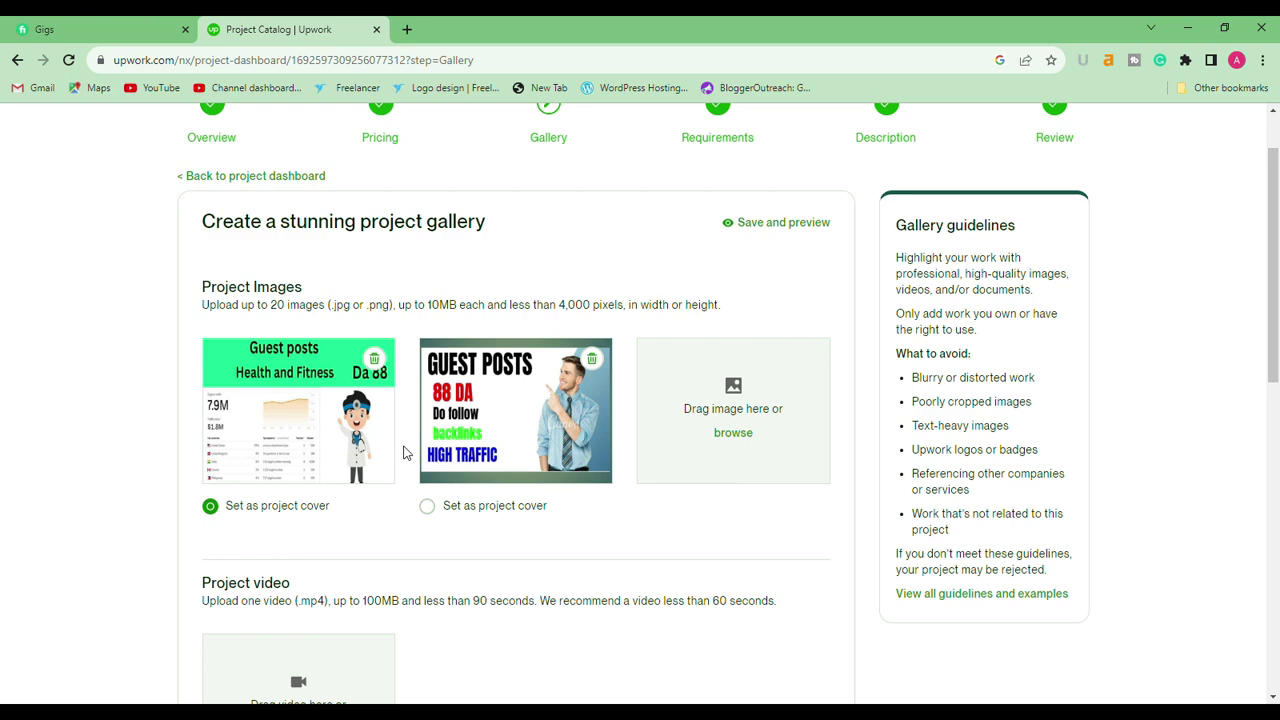
pyautogui.scroll(-1, 404, 449)
pyautogui.scroll(-9, 418, 568)
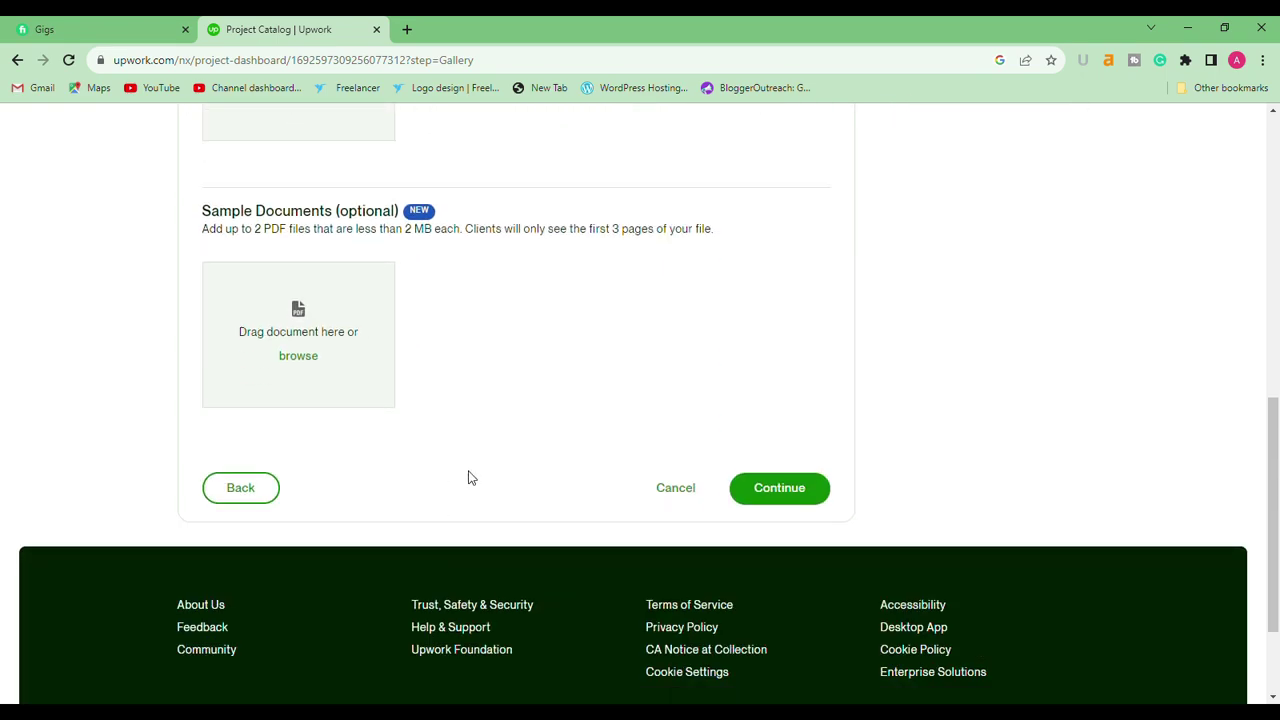
pyautogui.scroll(4, 468, 478)
pyautogui.scroll(-2, 643, 607)
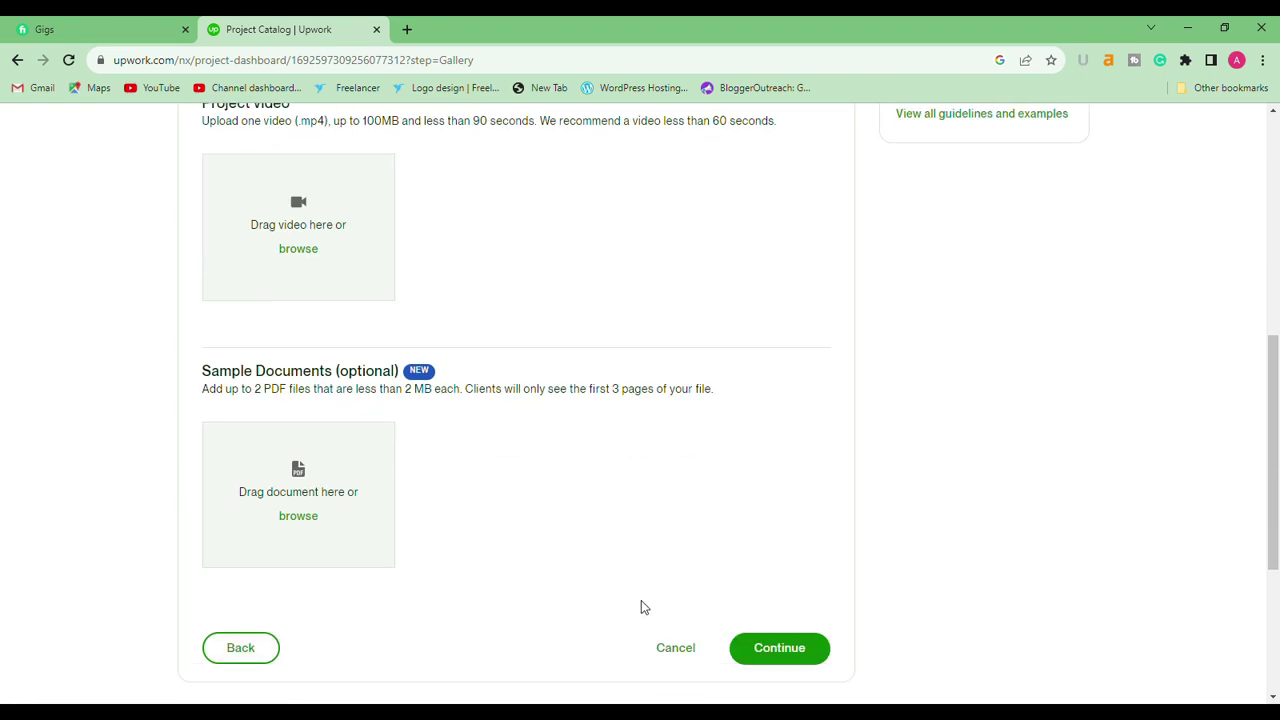
# Step: Continue past the gallery and save the client requirements to reach the description stage
pyautogui.click(770, 648)
pyautogui.scroll(1, 660, 630)
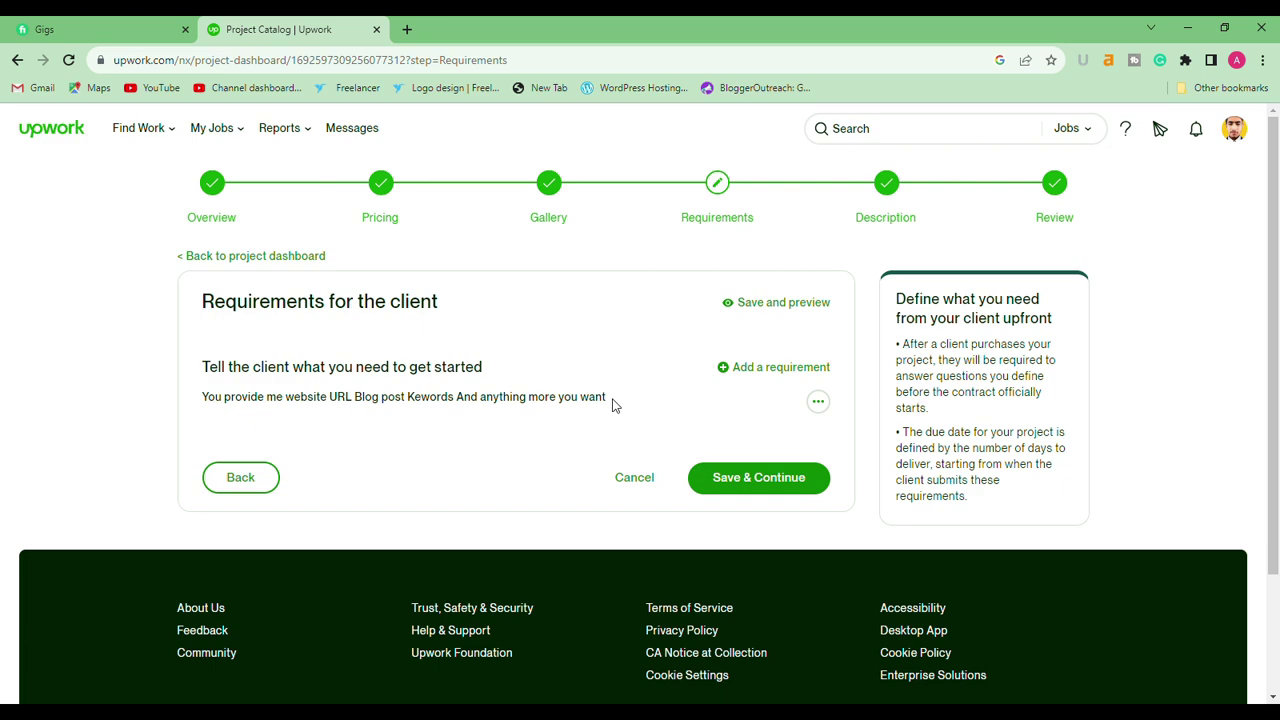
pyautogui.click(749, 485)
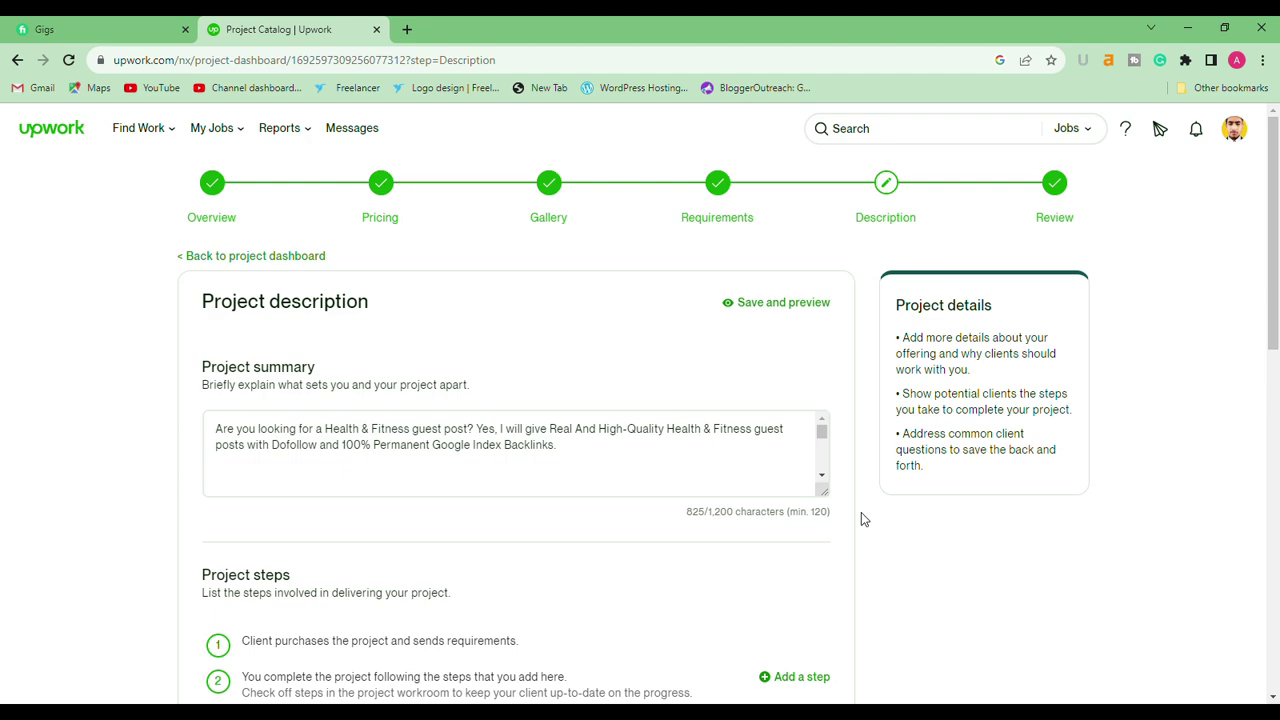
# Step: Read through the full project summary text from its opening question to the closing call to action
pyautogui.click(760, 485)
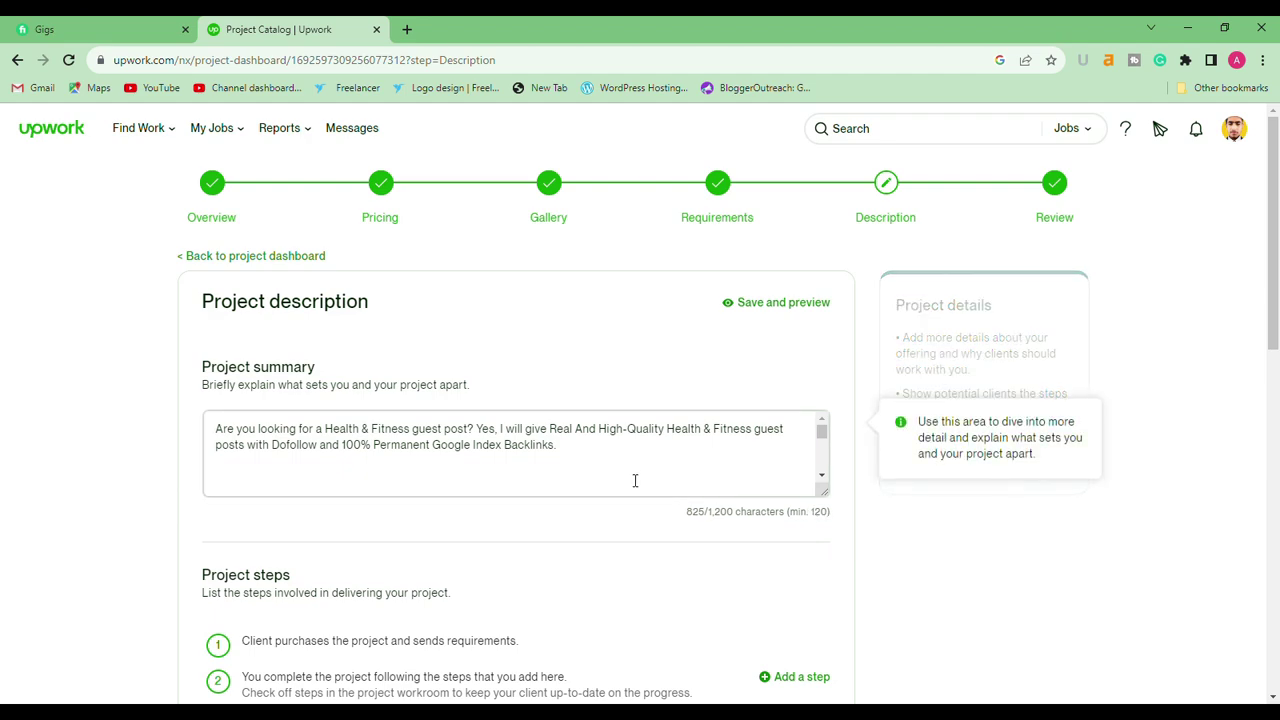
pyautogui.moveTo(823, 440); pyautogui.dragTo(826, 472)
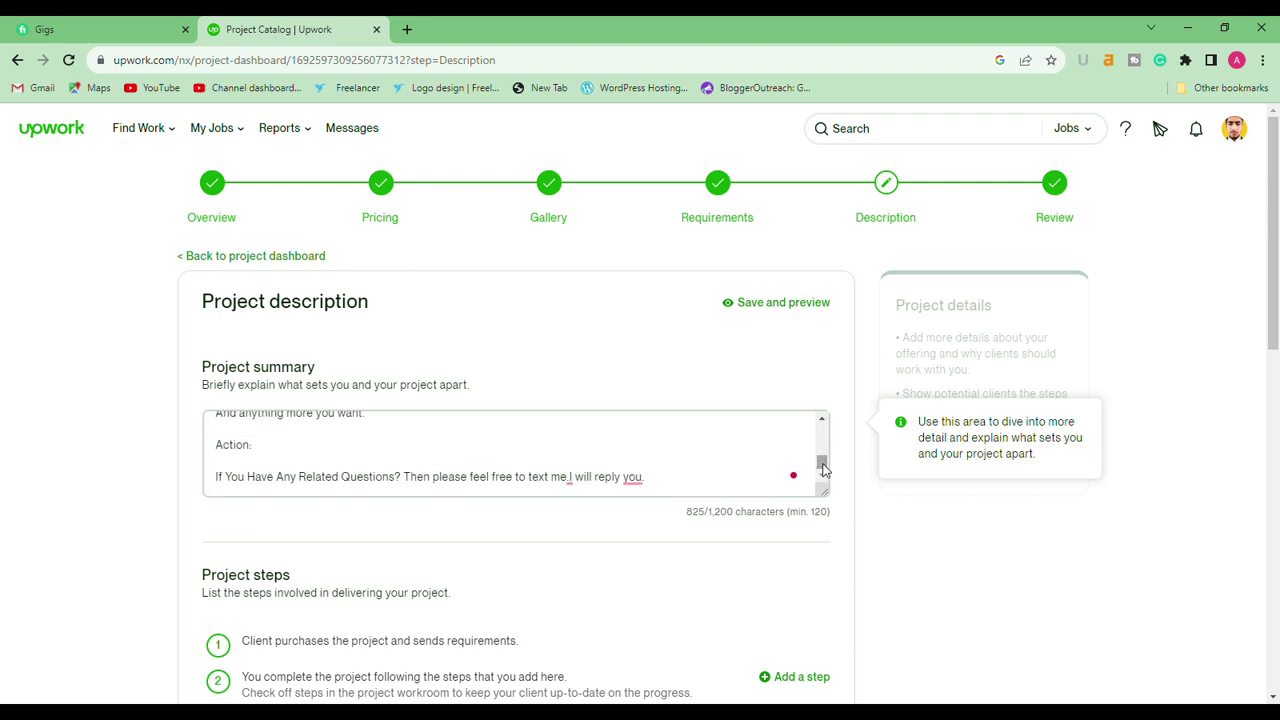
pyautogui.moveTo(823, 468); pyautogui.dragTo(825, 444)
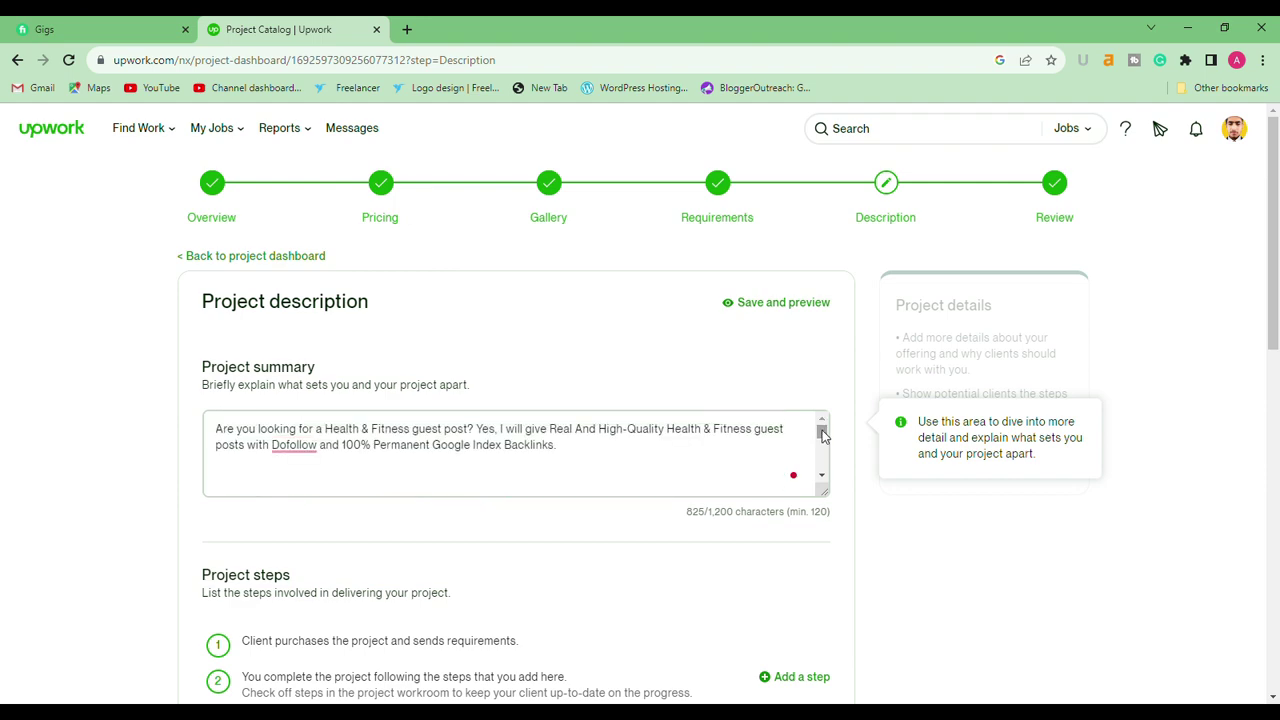
pyautogui.moveTo(824, 435); pyautogui.dragTo(825, 432)
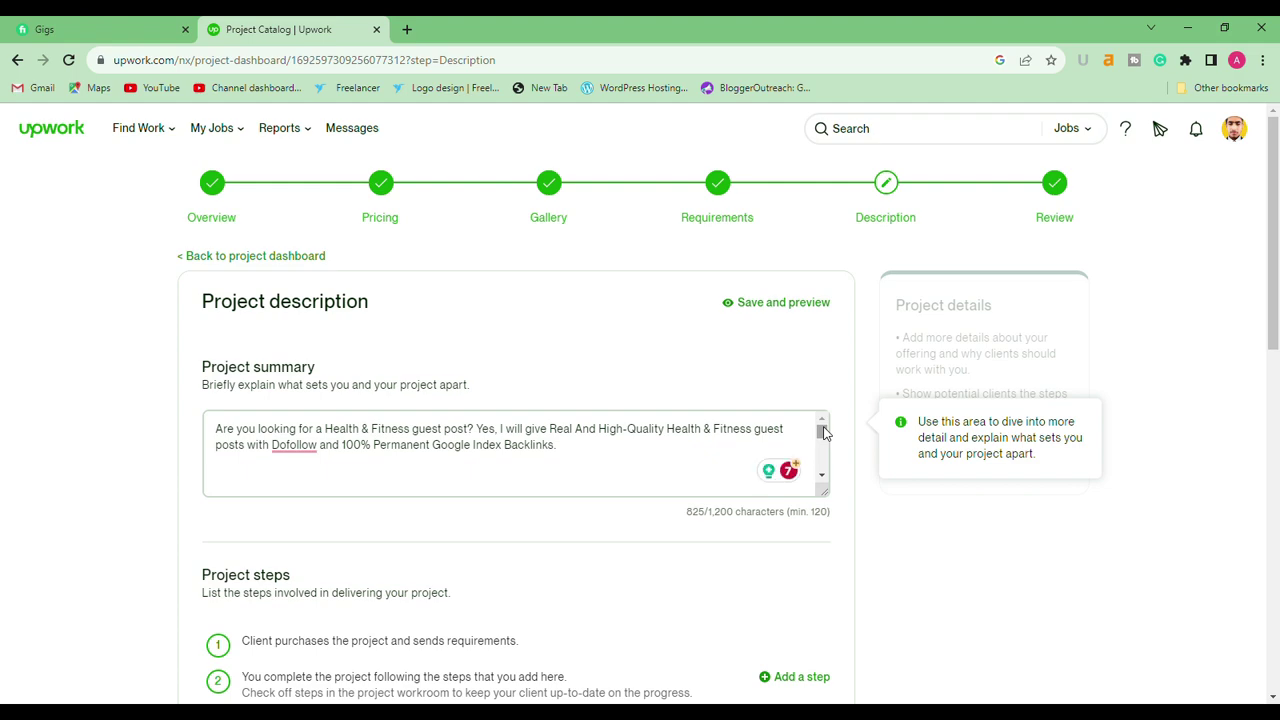
pyautogui.moveTo(824, 432)
pyautogui.mouseDown()
pyautogui.moveTo(824, 462)
pyautogui.moveTo(825, 432)
pyautogui.mouseUp()
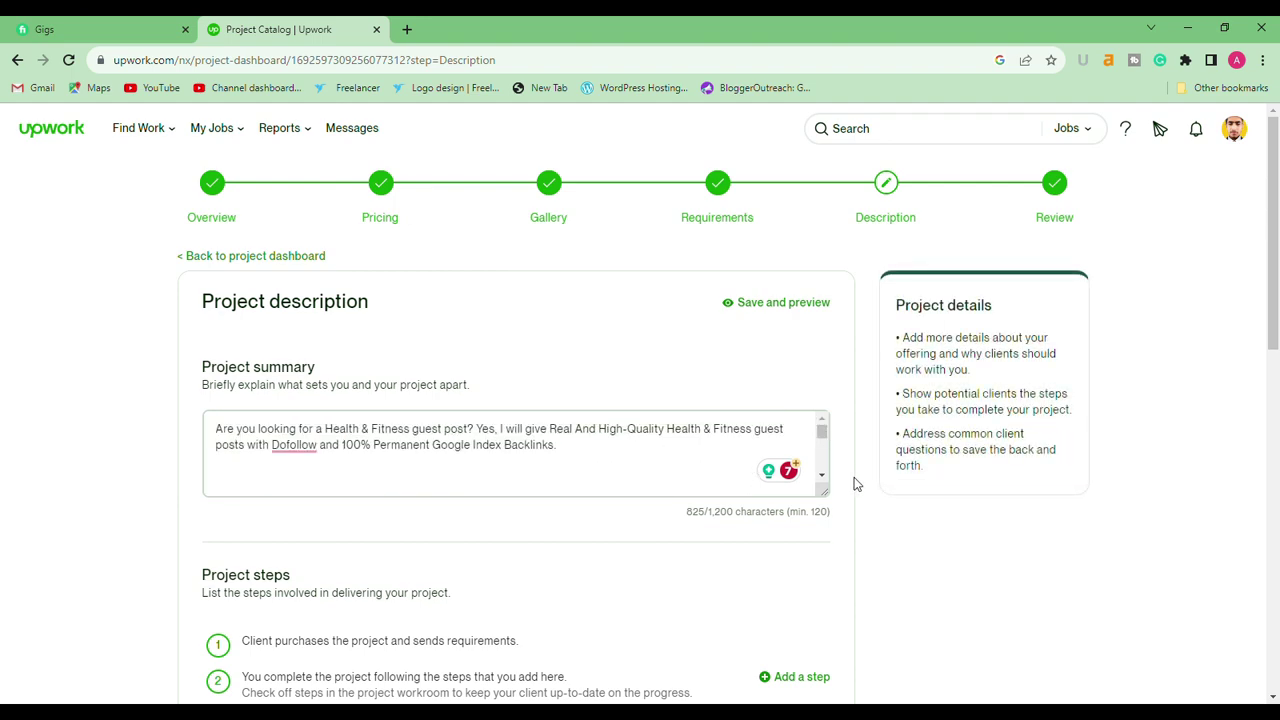
# Step: Review the project steps and frequently asked questions, and save the description to continue to the review stage
pyautogui.scroll(-1, 858, 480)
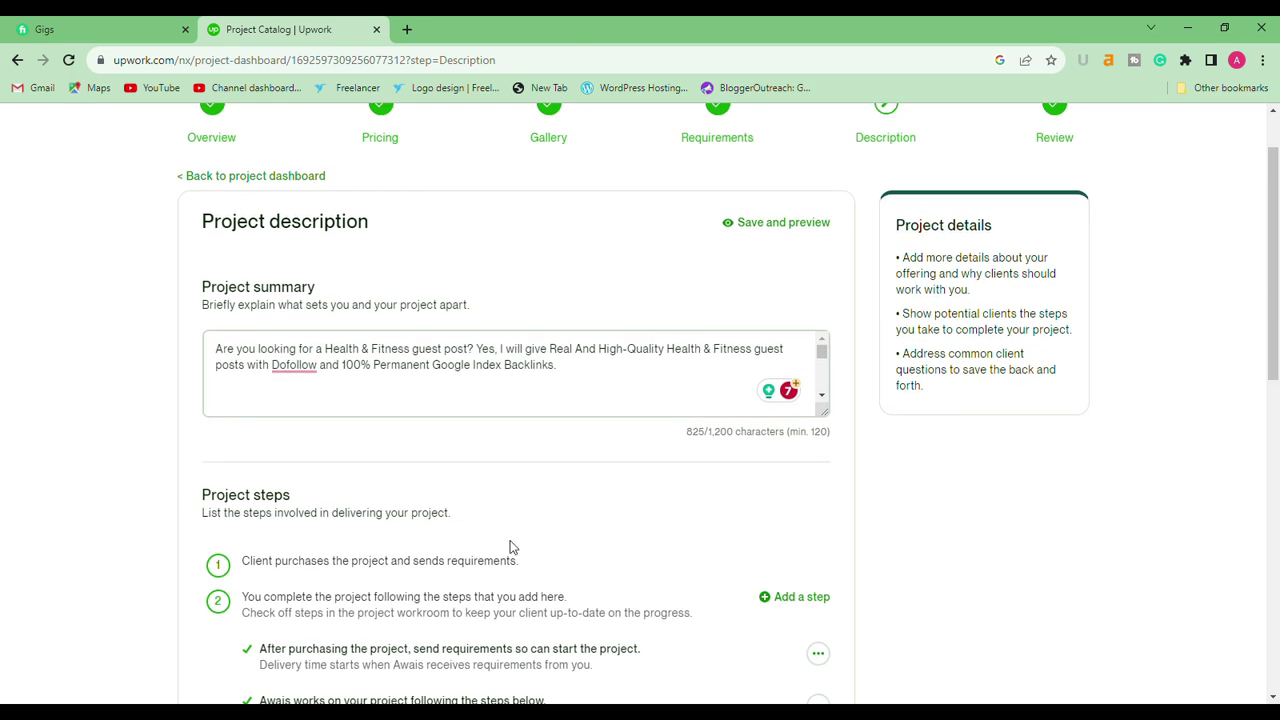
pyautogui.scroll(-2, 915, 517)
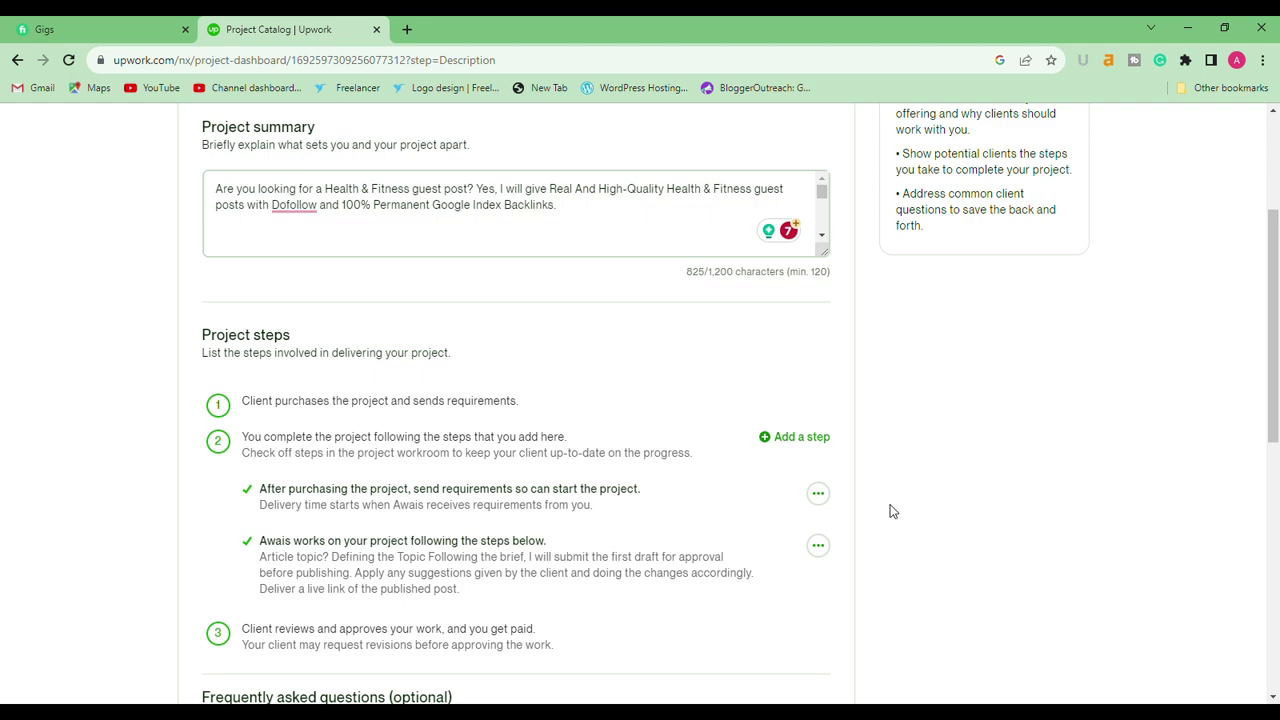
pyautogui.scroll(-1, 883, 494)
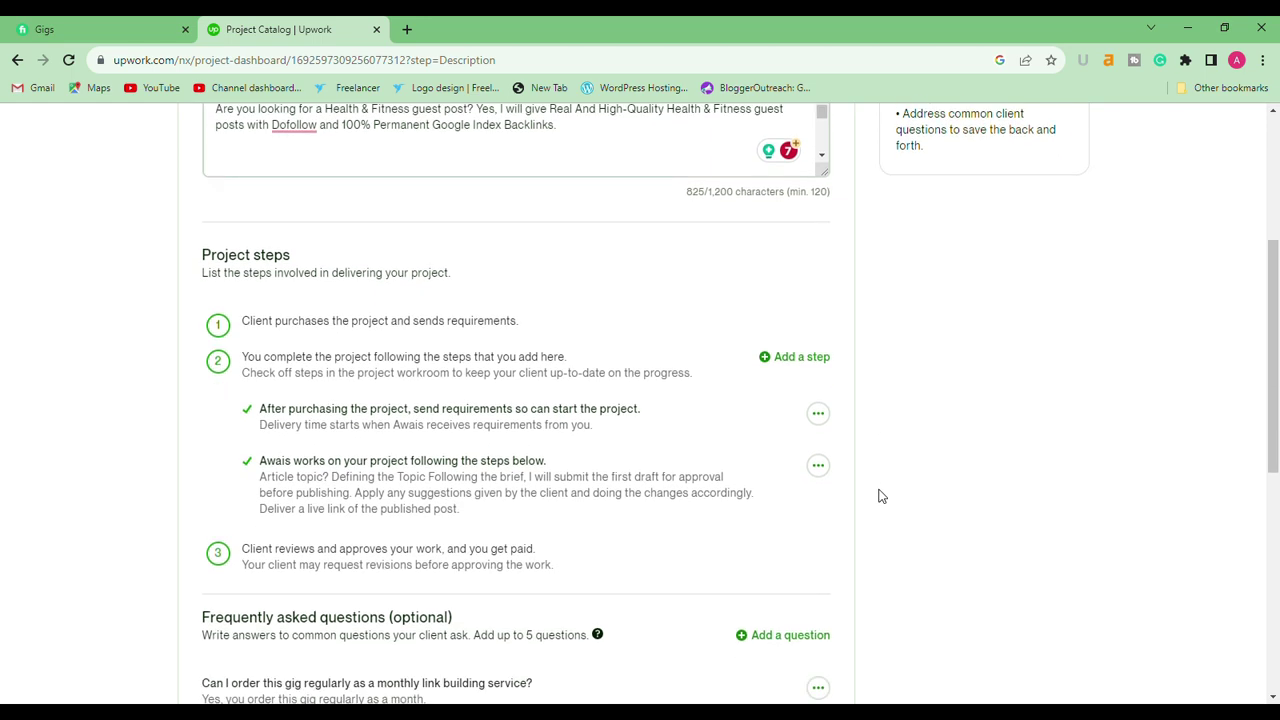
pyautogui.scroll(-2, 880, 496)
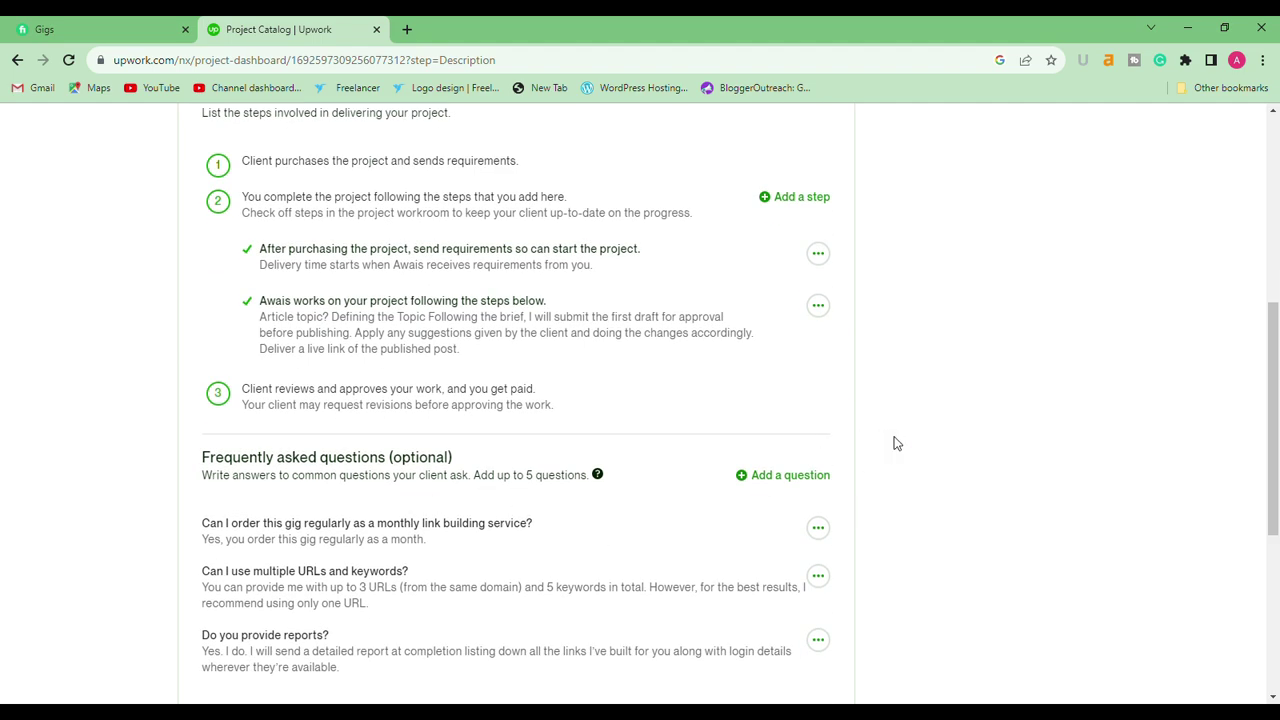
pyautogui.scroll(-1, 894, 449)
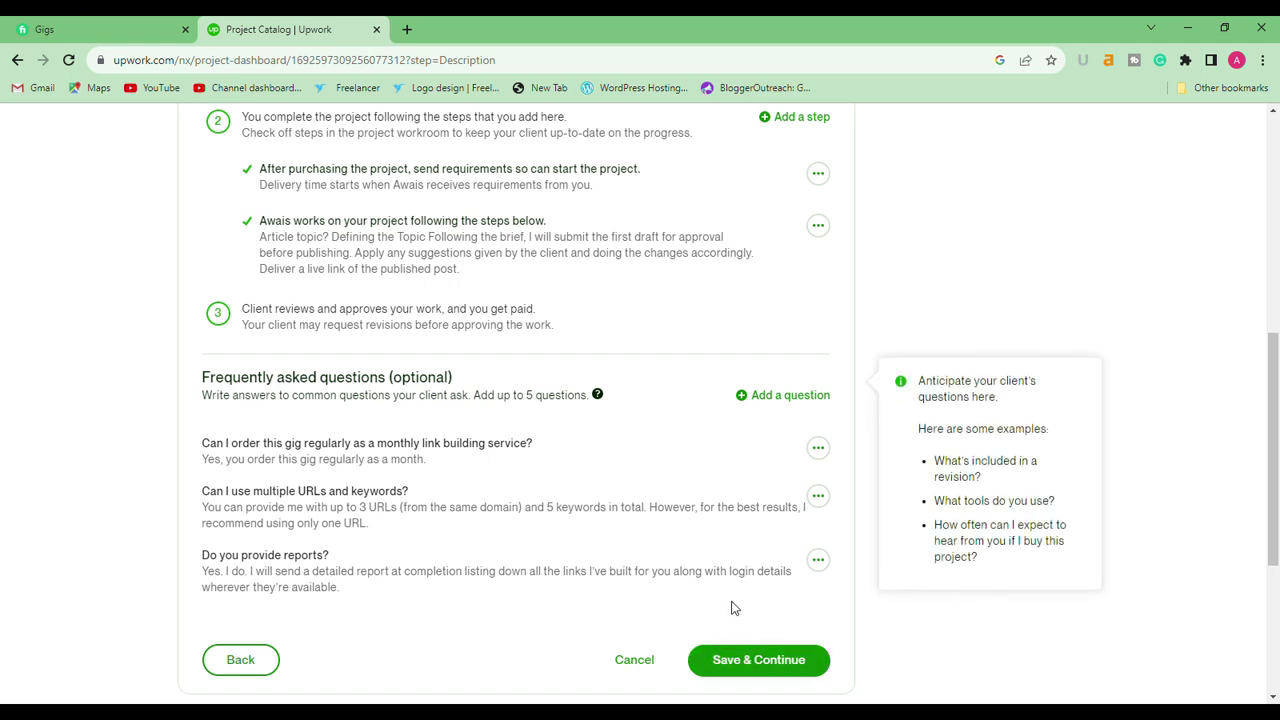
pyautogui.click(763, 661)
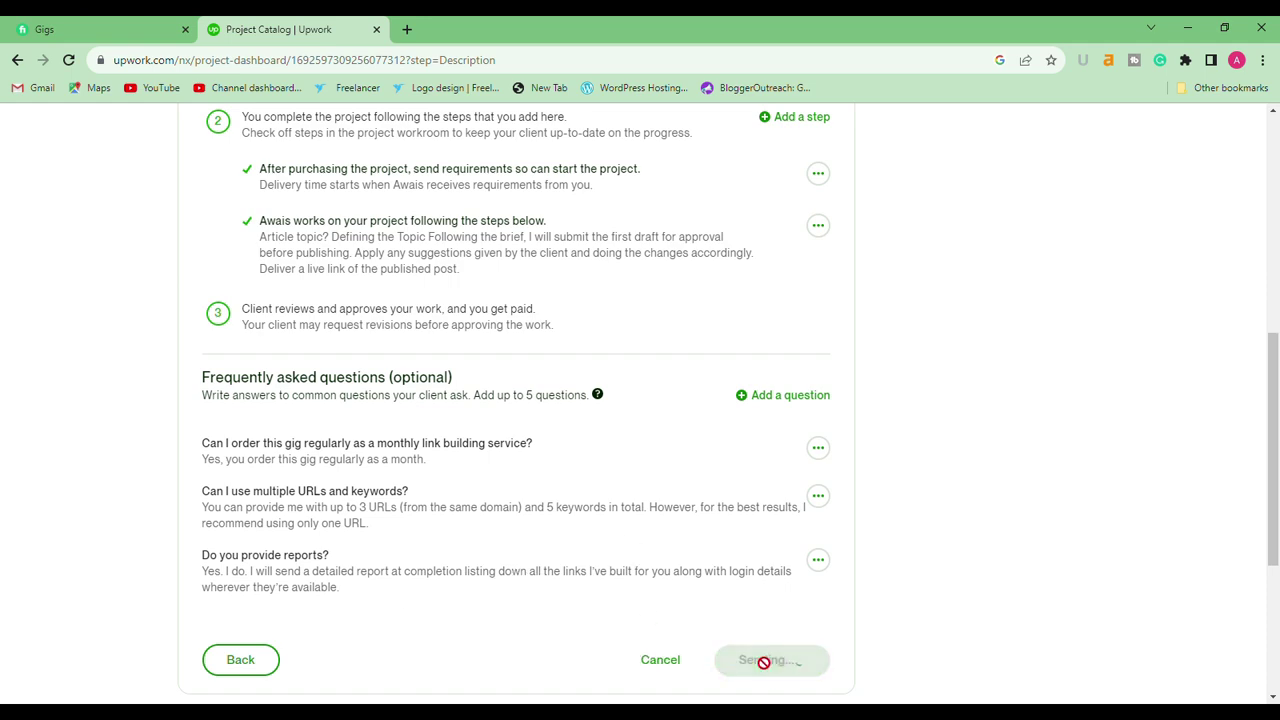
# Step: Check the finalize settings, untick and re-accept the Terms of Service agreement, and save the project
pyautogui.scroll(4, 757, 662)
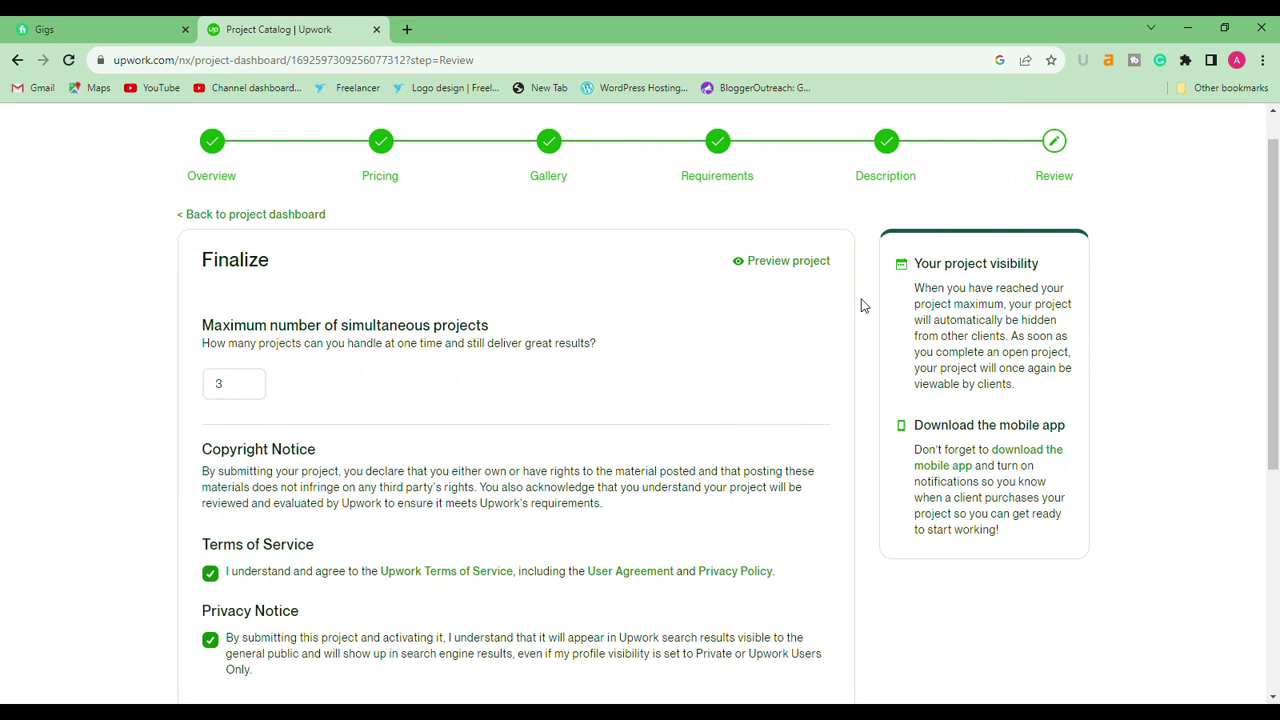
pyautogui.scroll(-2, 864, 308)
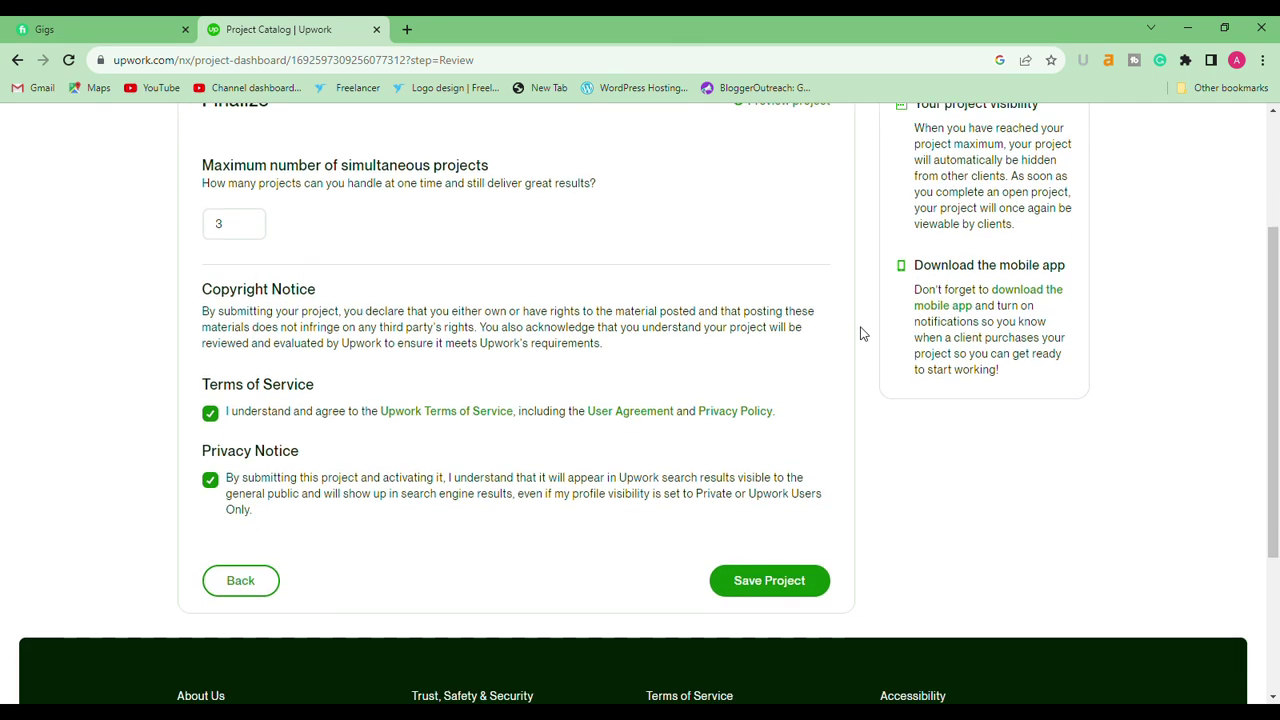
pyautogui.scroll(2, 872, 410)
pyautogui.scroll(-2, 877, 423)
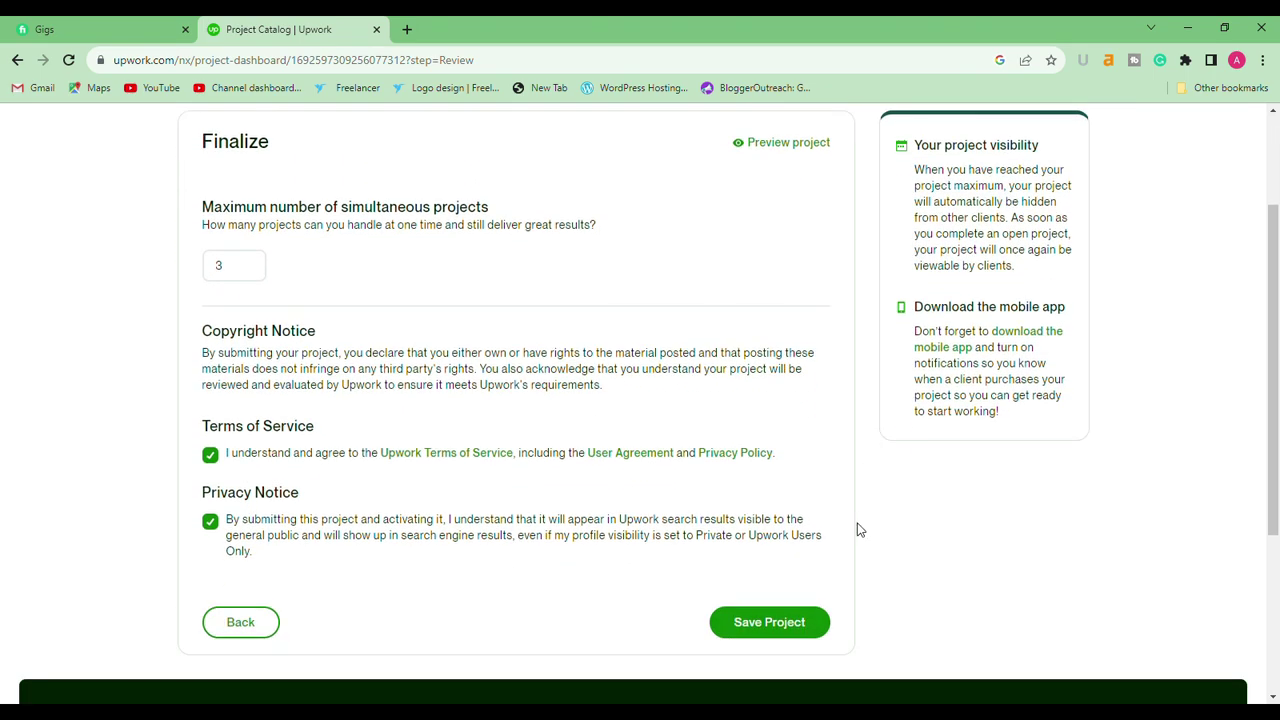
pyautogui.click(210, 457)
pyautogui.click(210, 457)
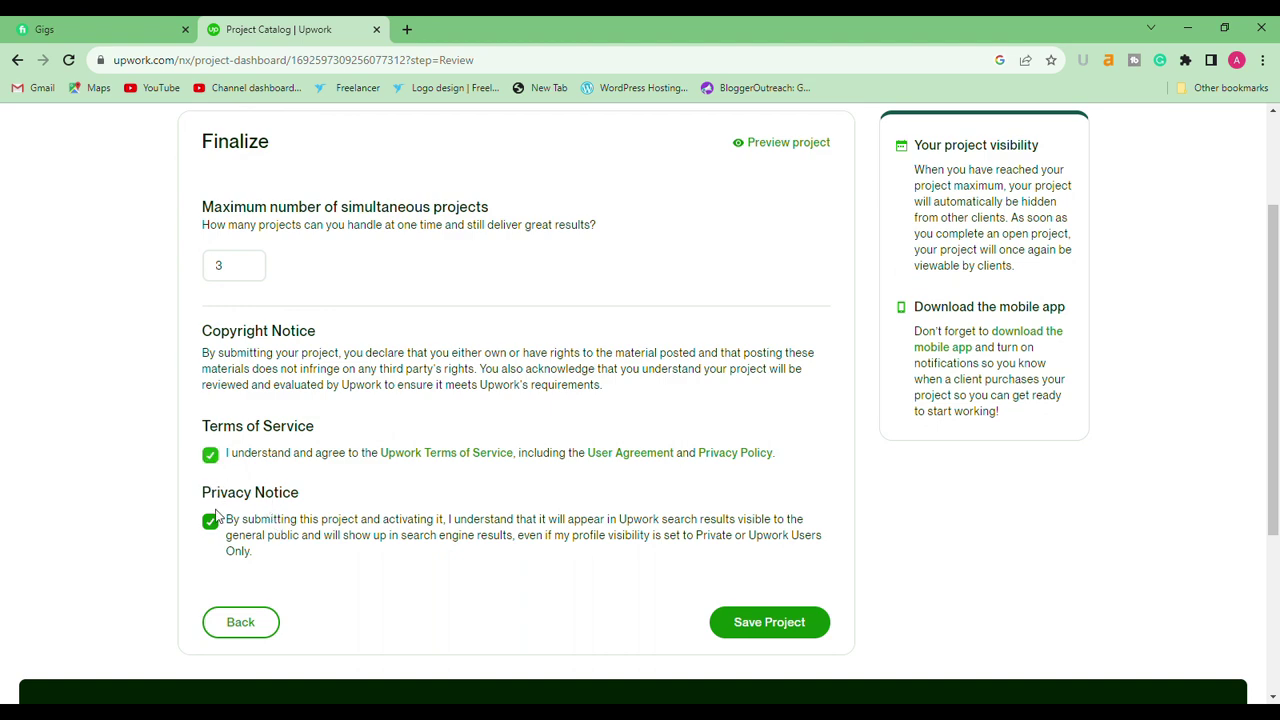
pyautogui.click(753, 623)
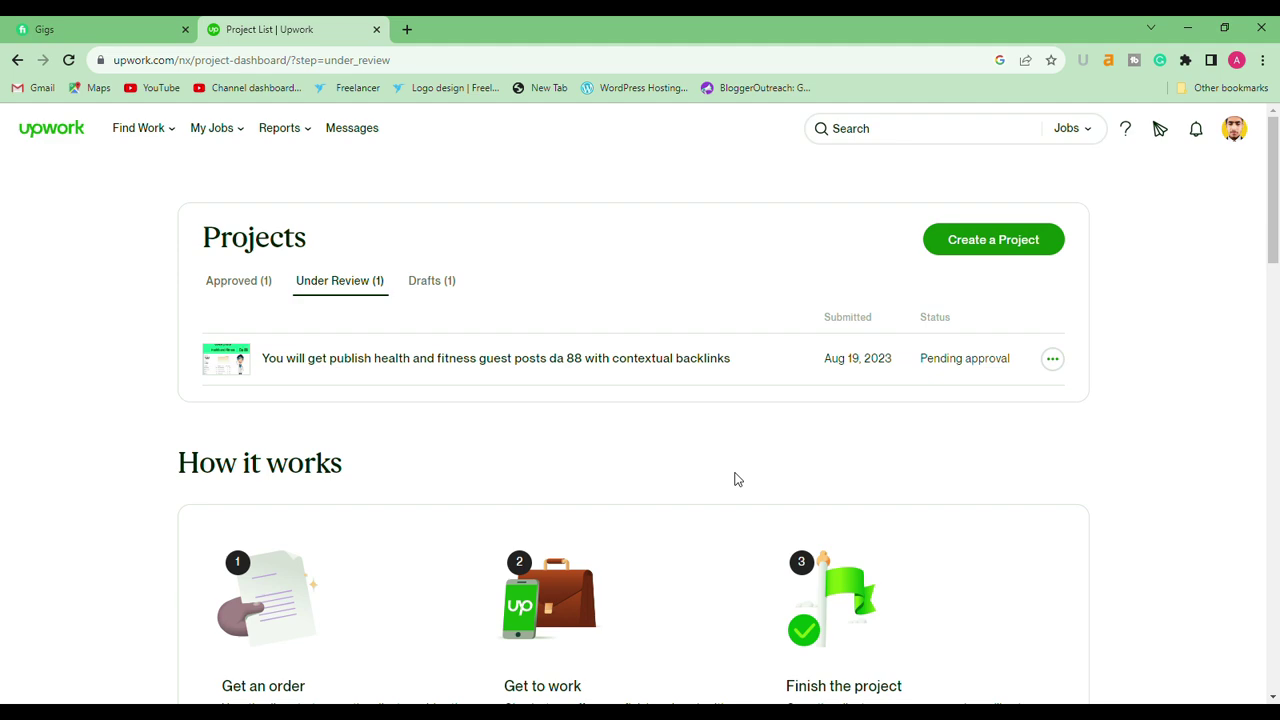
# Step: Compare the approved projects with the projects under review in the project list
pyautogui.click(255, 284)
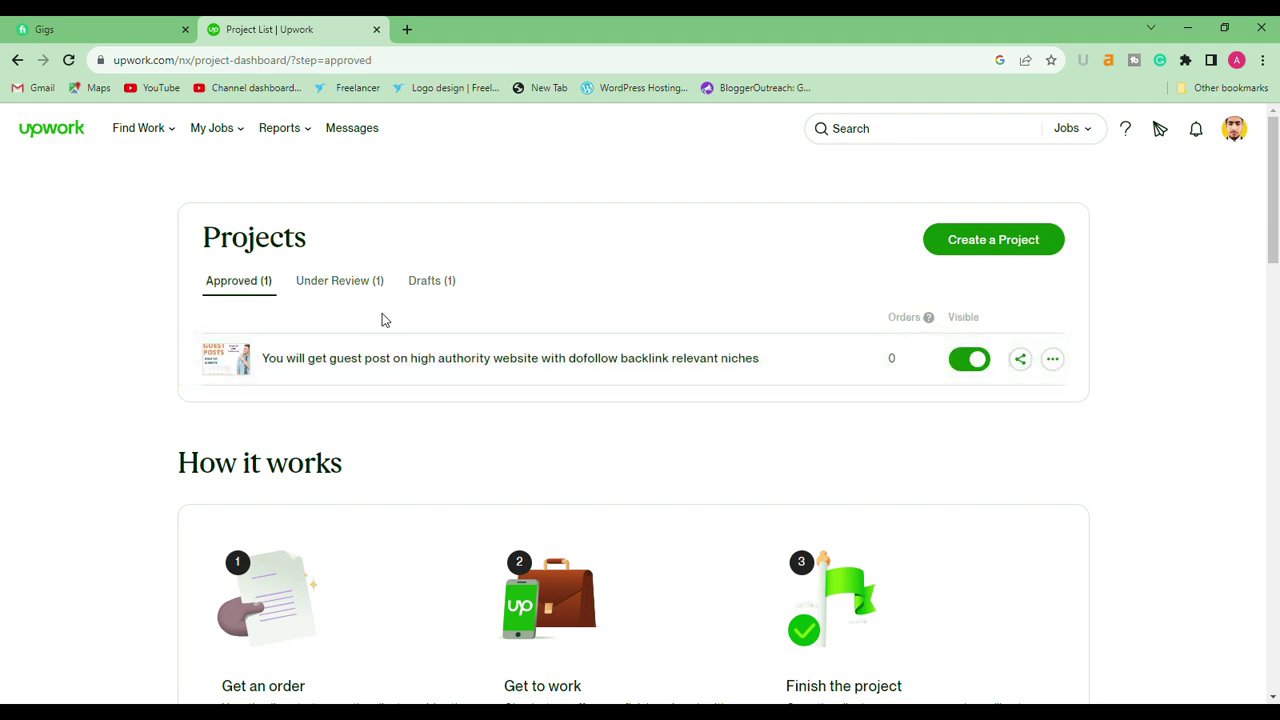
pyautogui.click(362, 286)
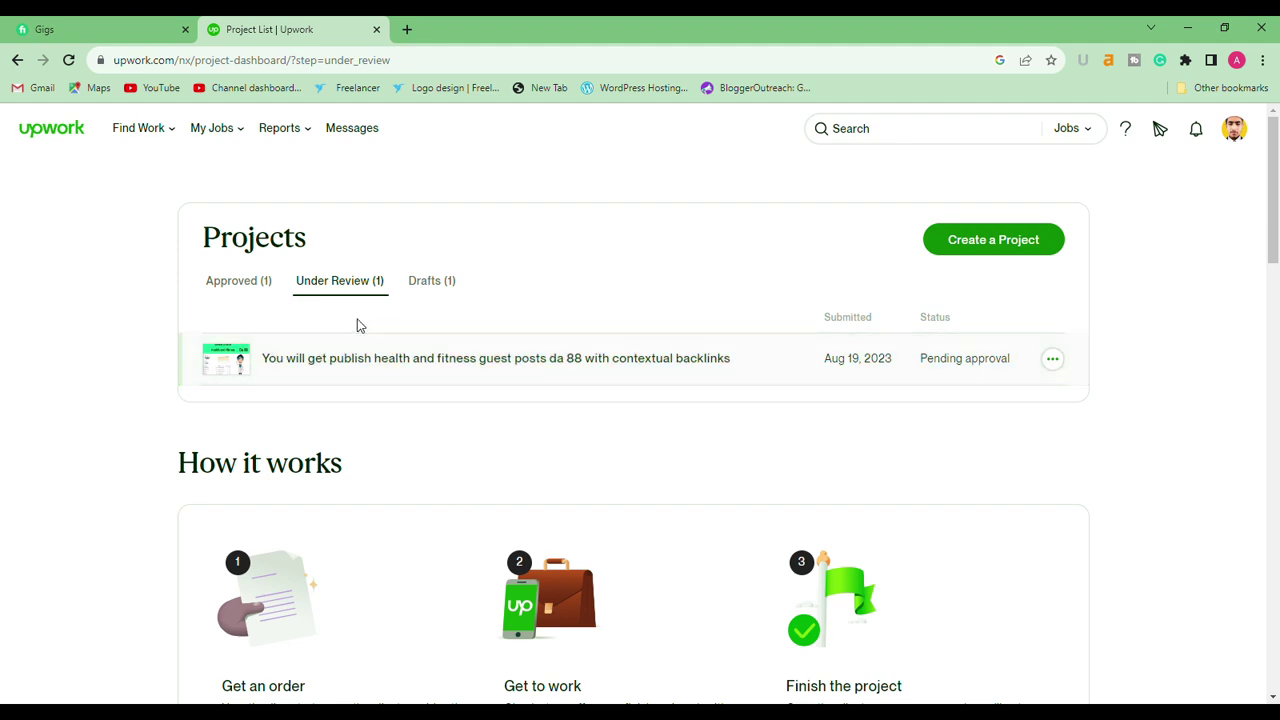
pyautogui.click(253, 290)
pyautogui.scroll(-2, 474, 423)
pyautogui.scroll(2, 494, 449)
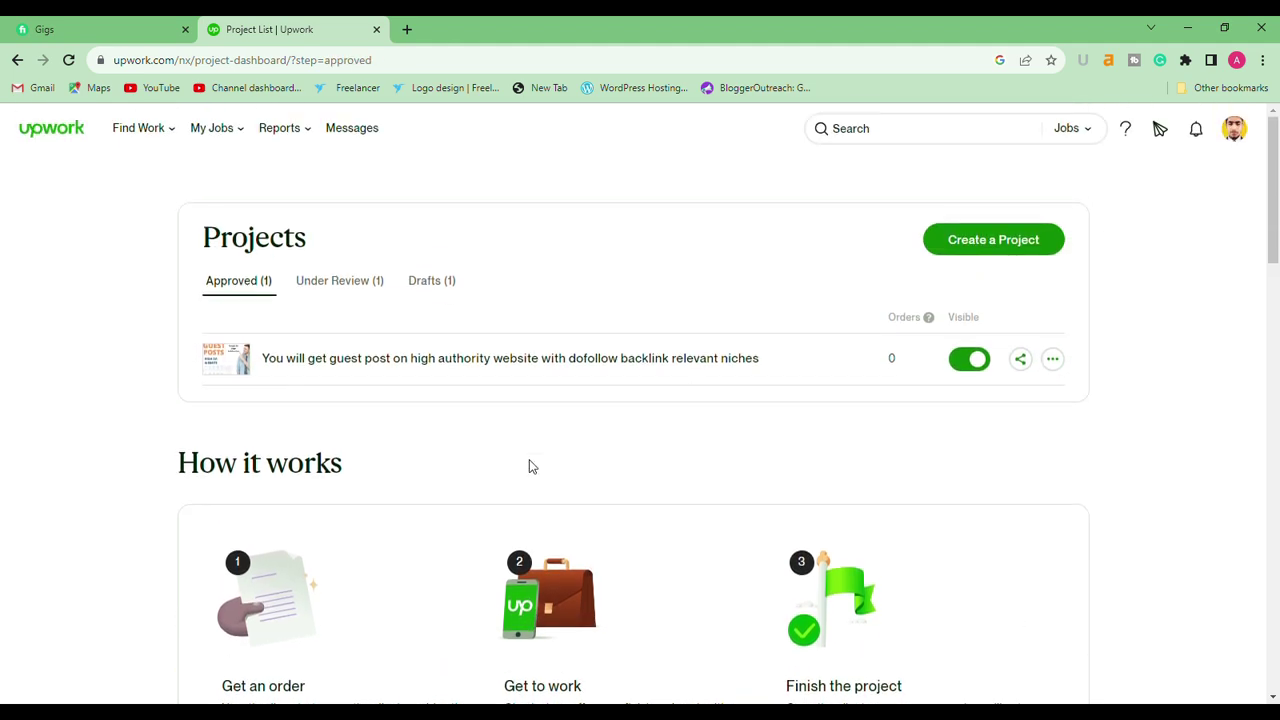